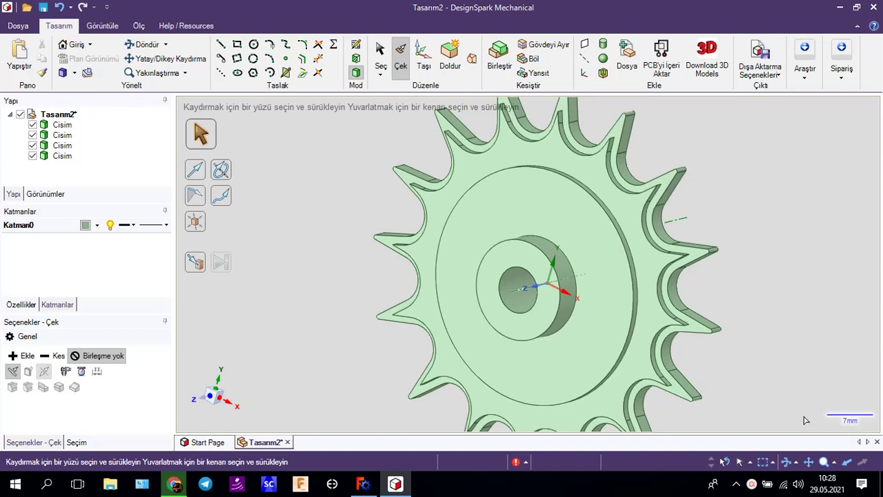
- Orbit around the existing sprocket to inspect it, then return to the default view
middle_click_drag(739, 283, 705, 295)
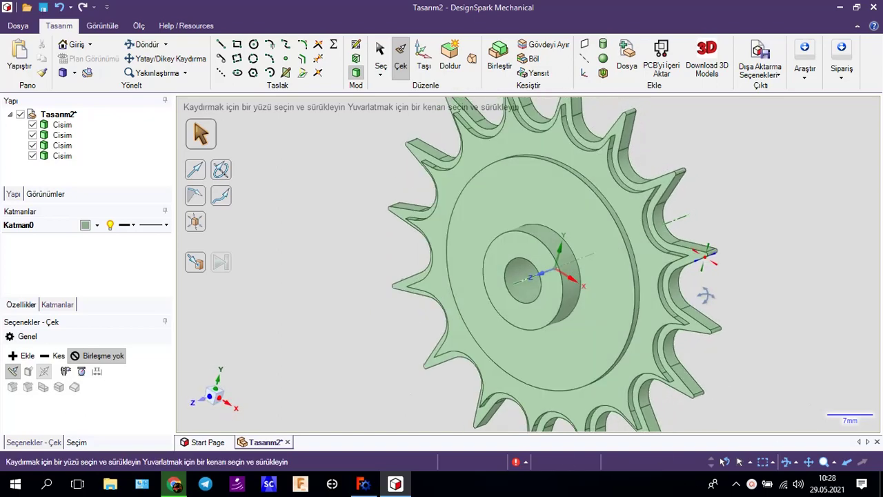
mouse_move(392, 304)
middle_mouse_down()
mouse_move(614, 345)
mouse_move(623, 375)
mouse_move(712, 377)
mouse_move(529, 286)
middle_mouse_up()
scroll(405, 283, "up", 3)
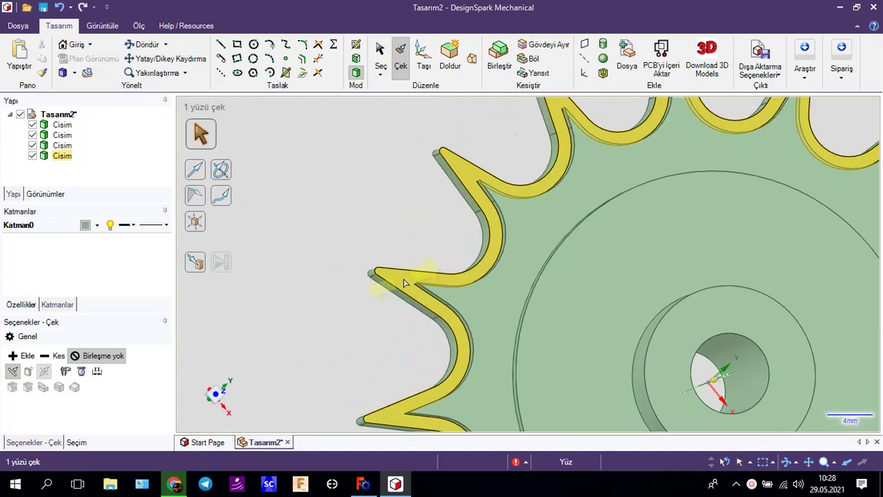
scroll(405, 283, "down", 5)
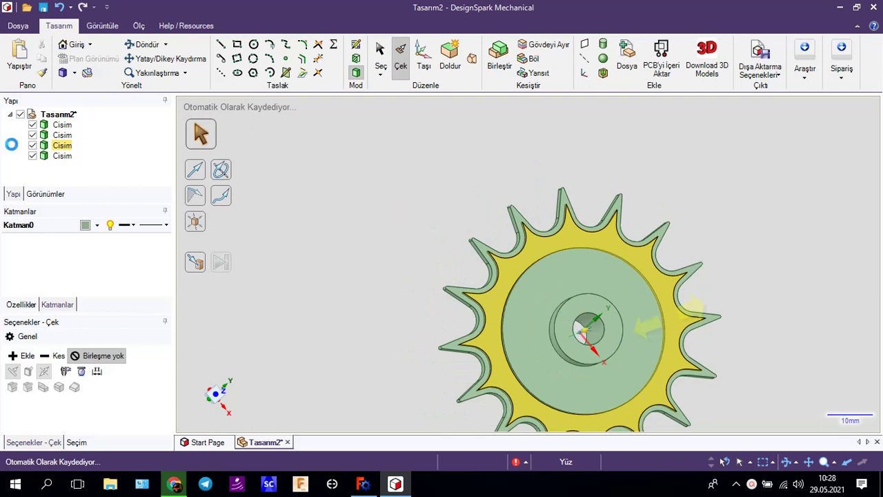
key("h")
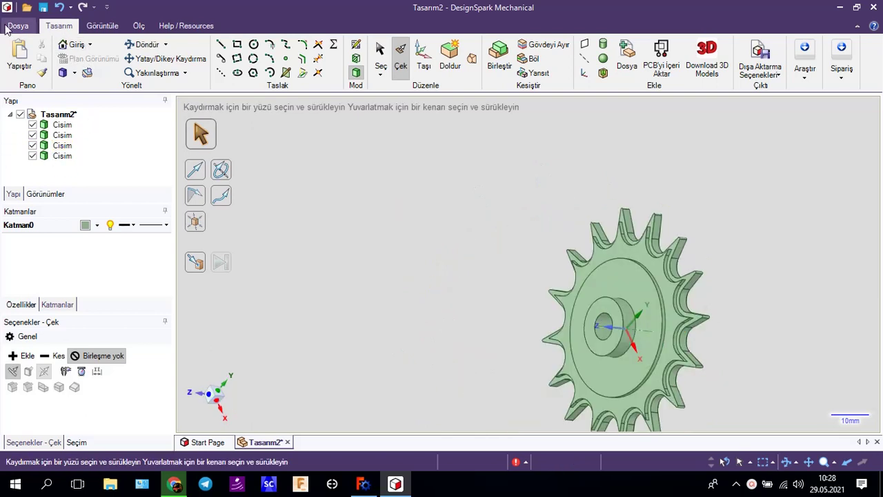
- Create a new empty design, Tasarım3, and open DesignSpark Seçenekleri
left_click(18, 26)
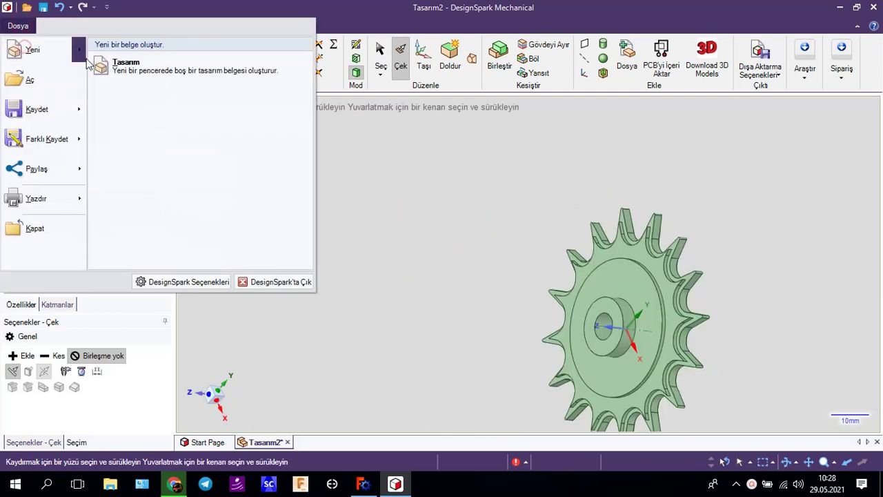
left_click(166, 69)
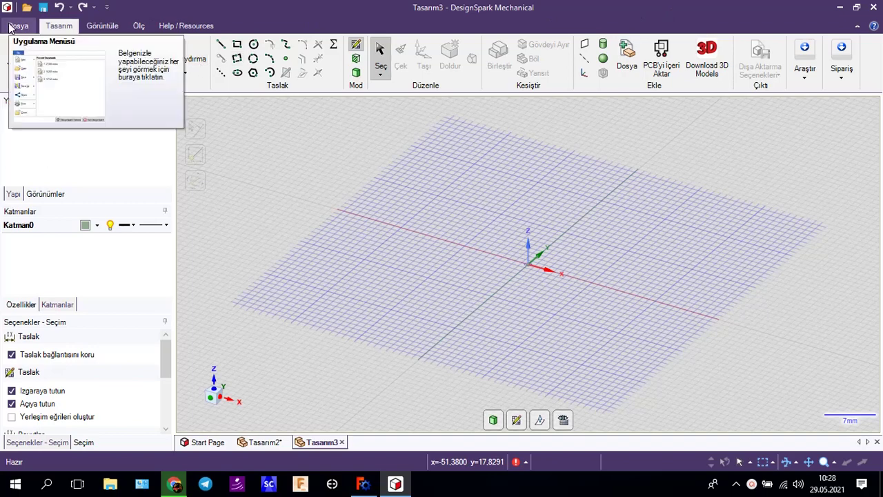
left_click(9, 27)
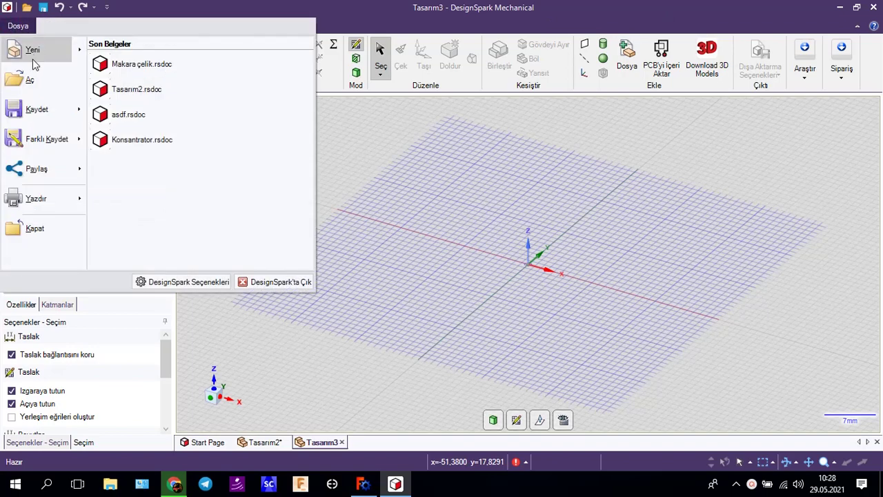
left_click(192, 280)
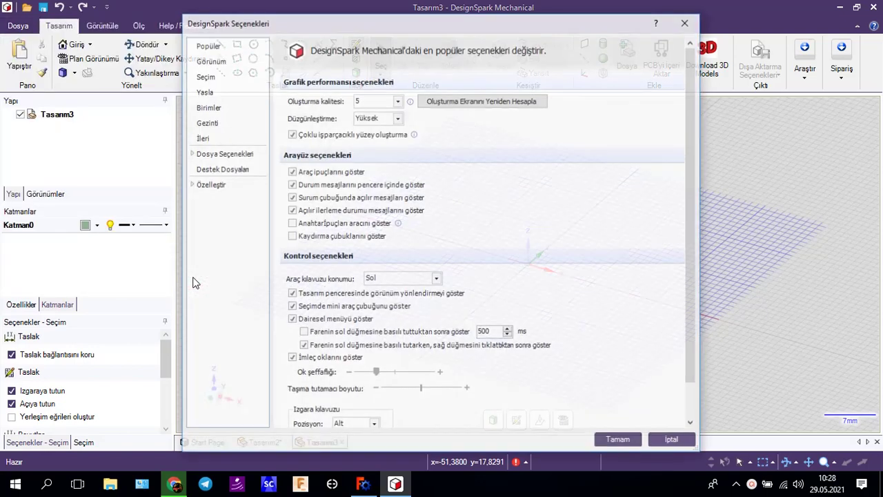
- Look over the İleri (advanced) settings and close the options with Tamam, unchanged
left_click(224, 140)
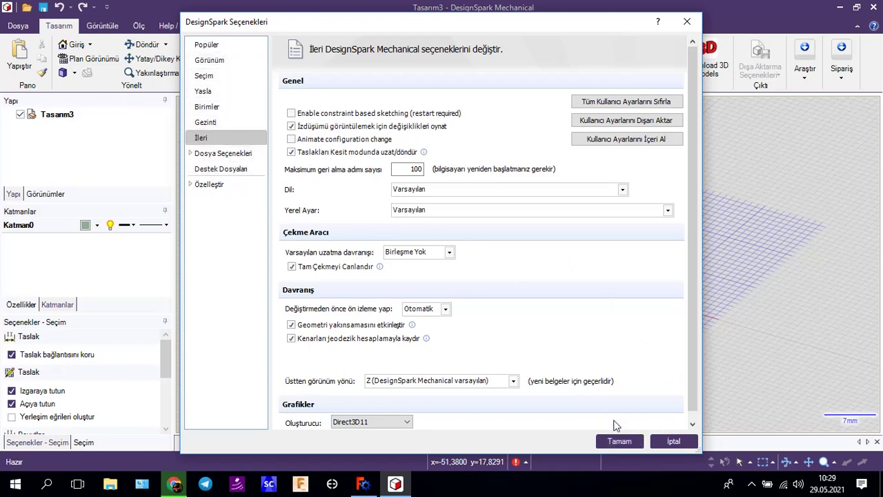
left_click(674, 441)
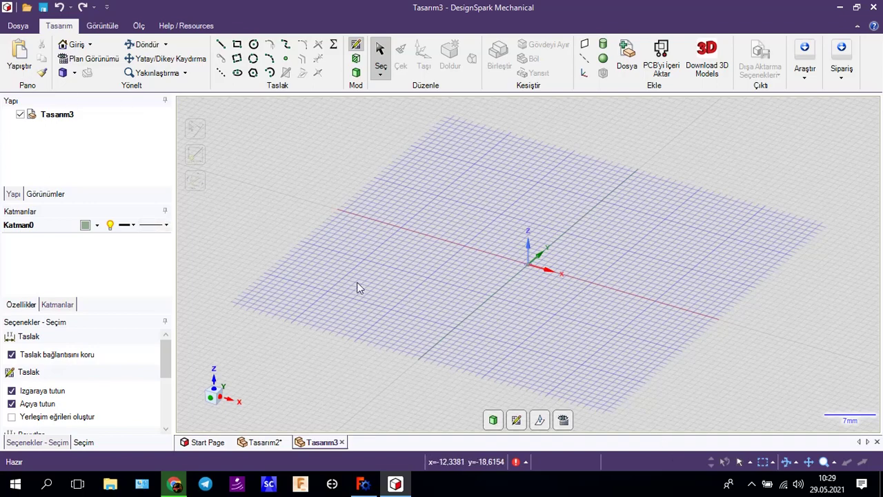
- In Plan view, draw a vertical and a 36 mm horizontal construction line through the origin
left_click(563, 420)
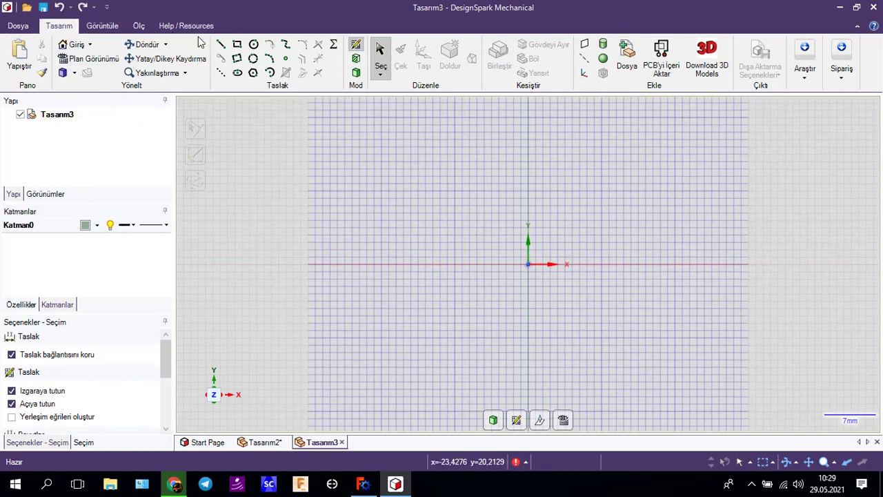
left_click(220, 73)
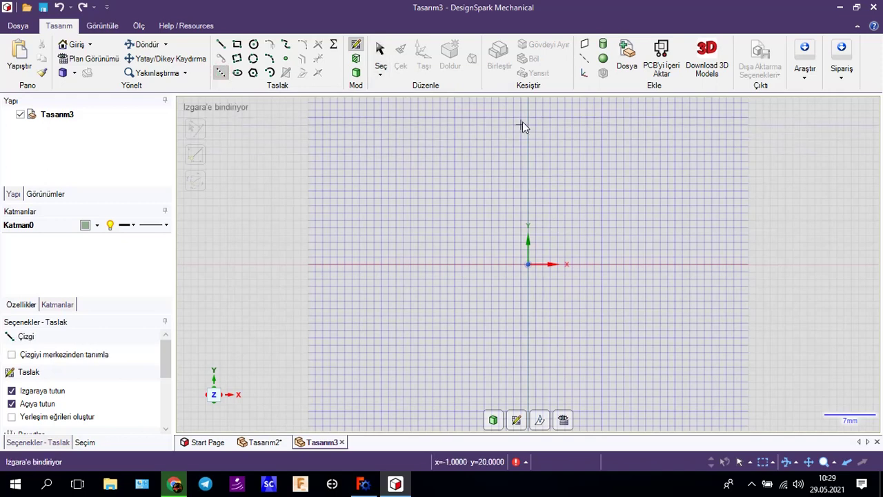
left_click(528, 103)
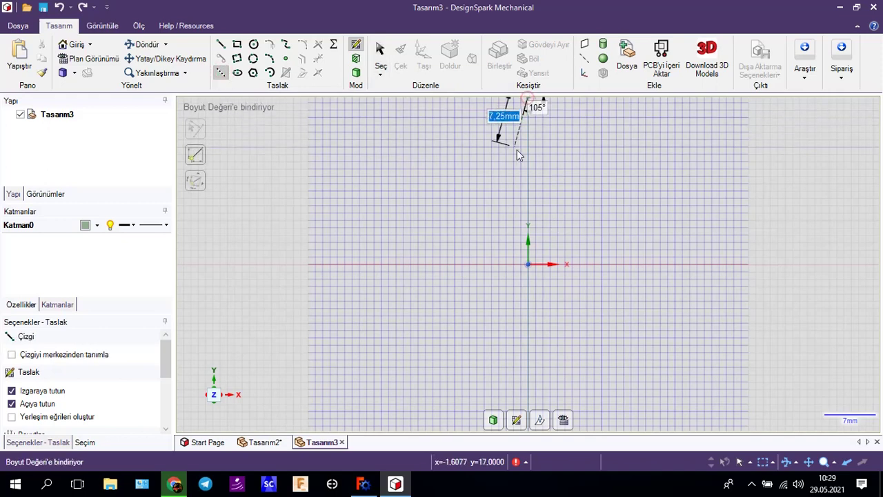
left_click(527, 414)
left_click(395, 264)
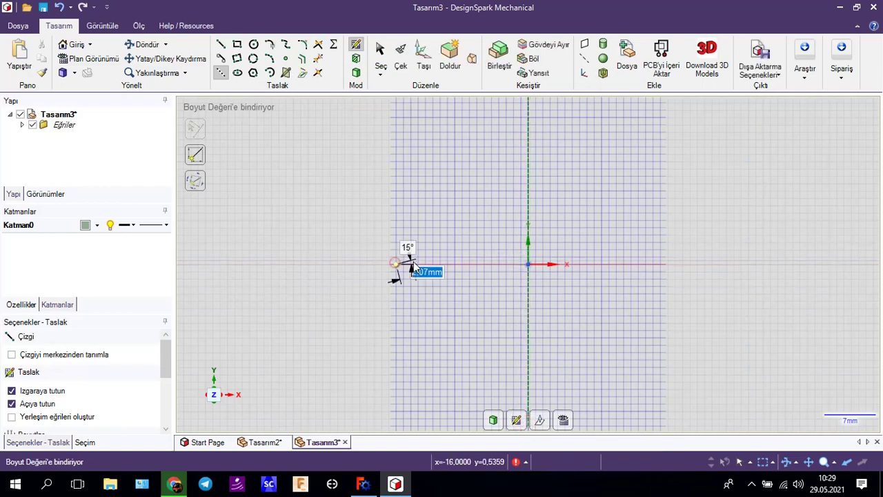
left_click(663, 265)
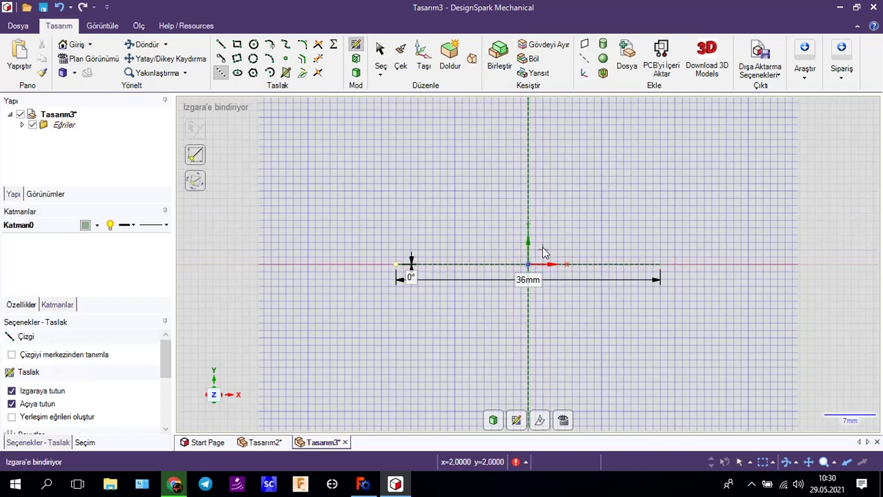
- Set the vertical and horizontal construction lines as mirror lines (Ayna Çizgisi Olarak Ayarla)
right_click(526, 132)
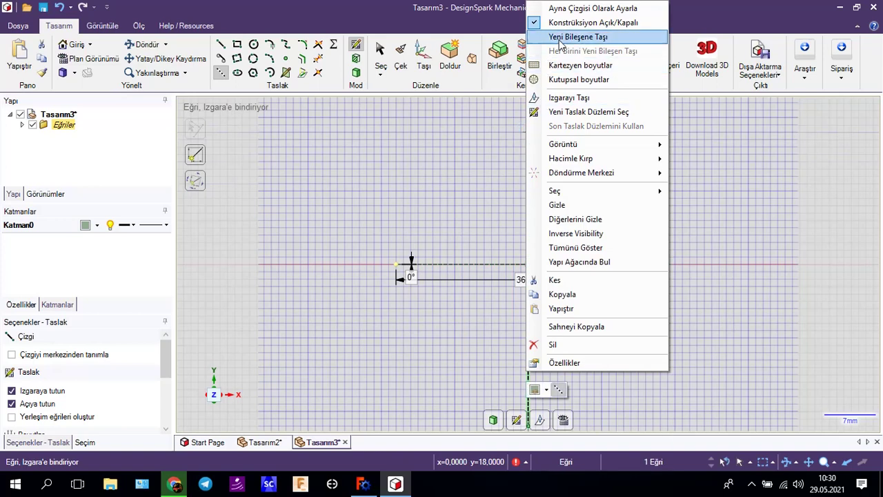
left_click(578, 8)
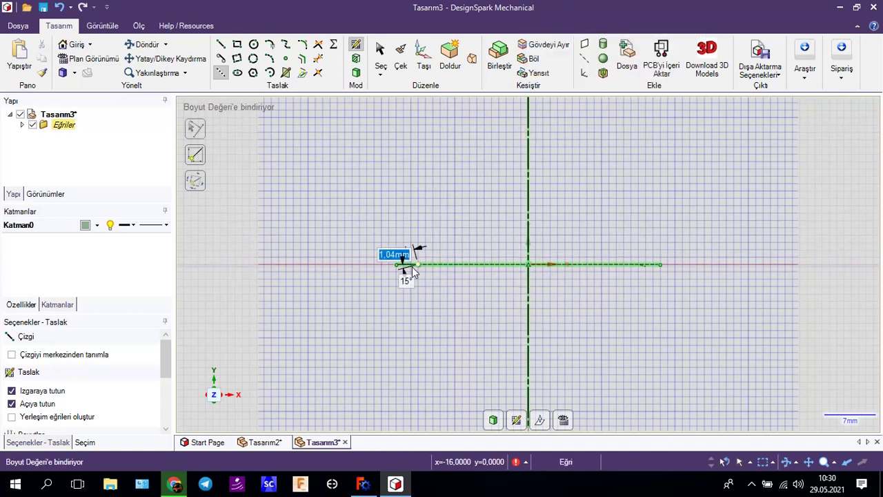
key("Escape")
key("Escape")
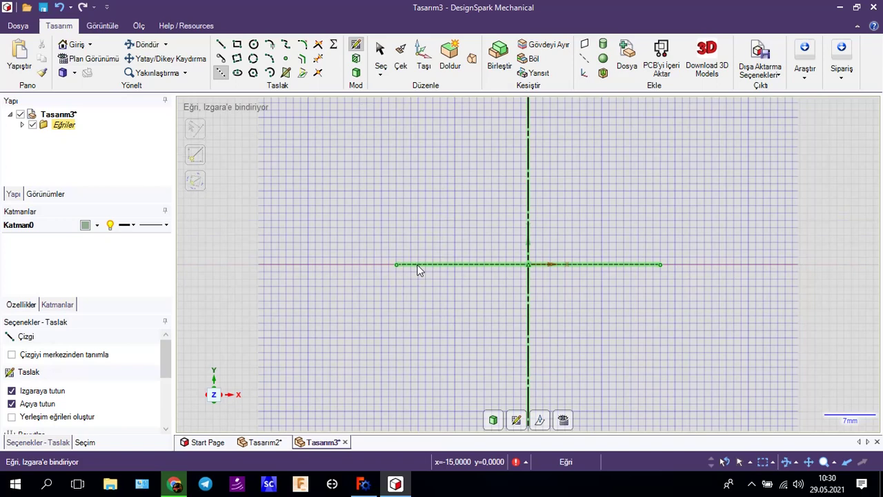
right_click(419, 268)
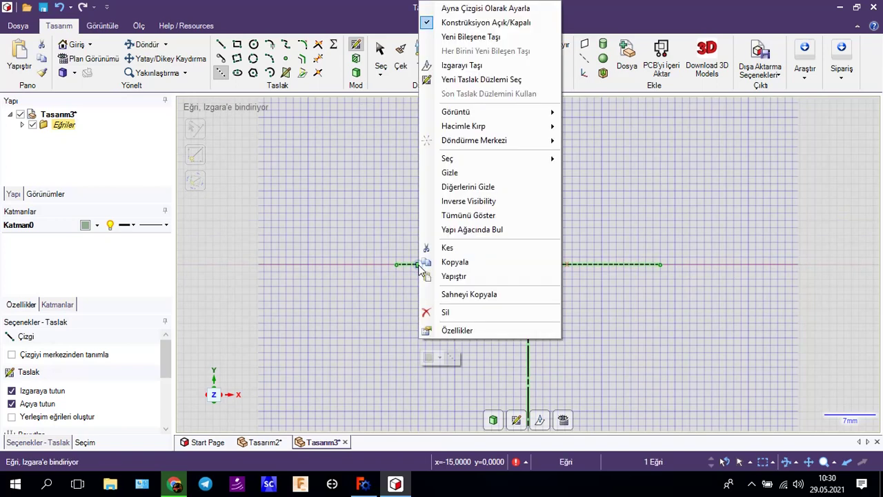
left_click(460, 10)
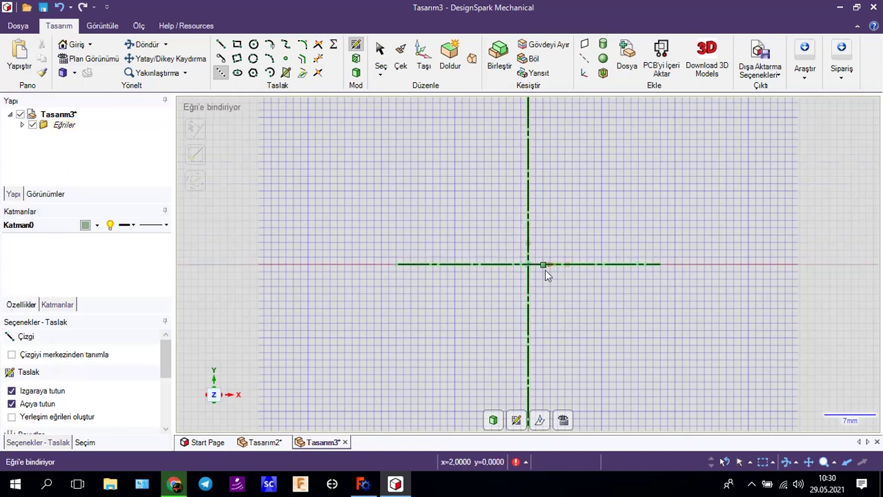
- Sketch a 45° diagonal construction line from the origin, dimensioned 25,46 mm
left_click(528, 264)
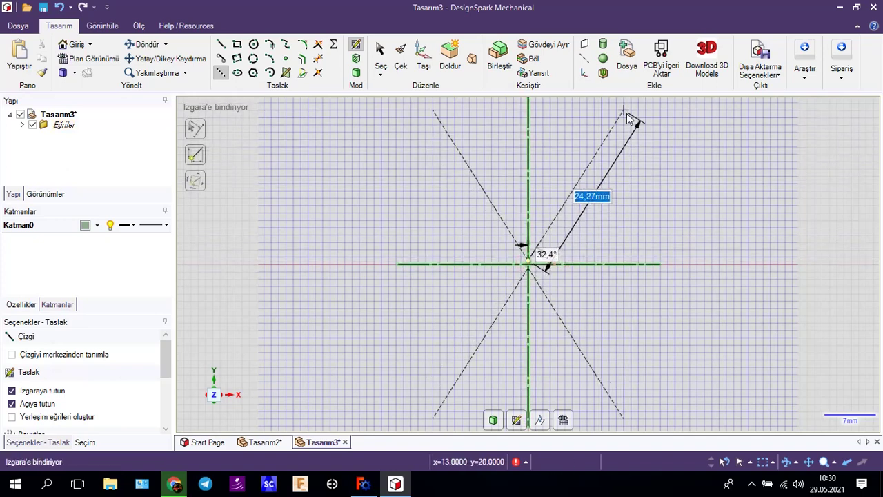
left_click(661, 130)
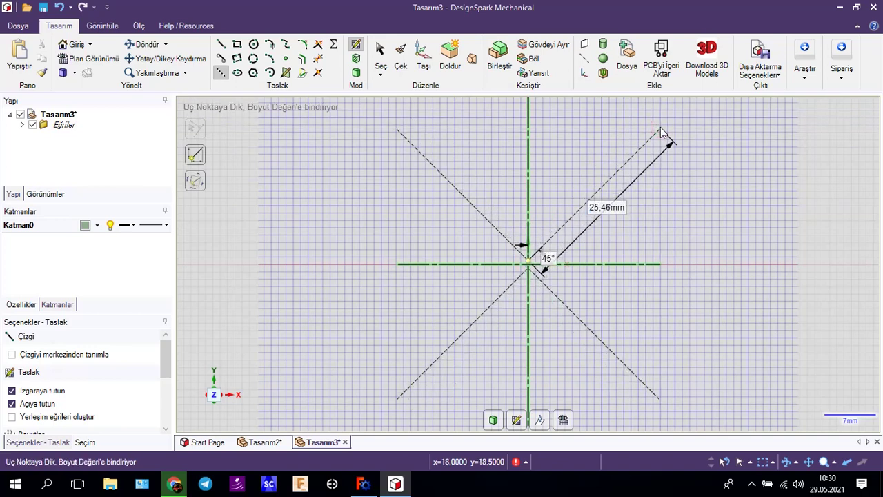
right_click(613, 176)
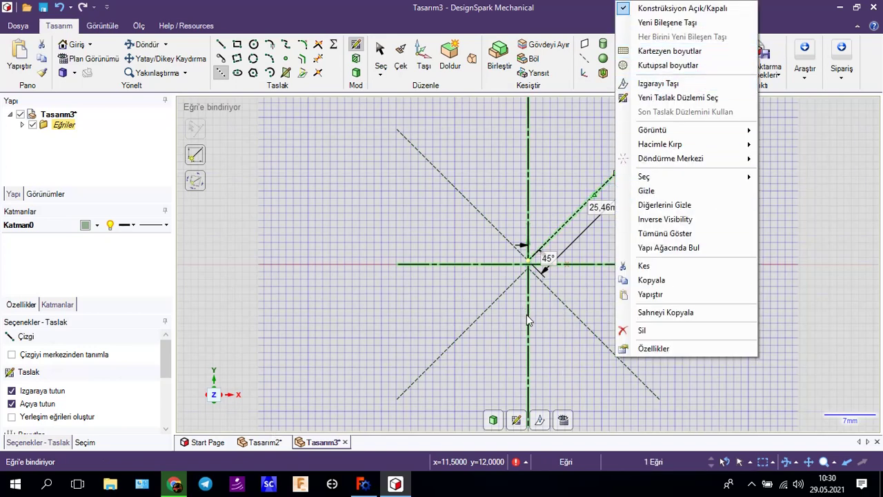
left_click(324, 234)
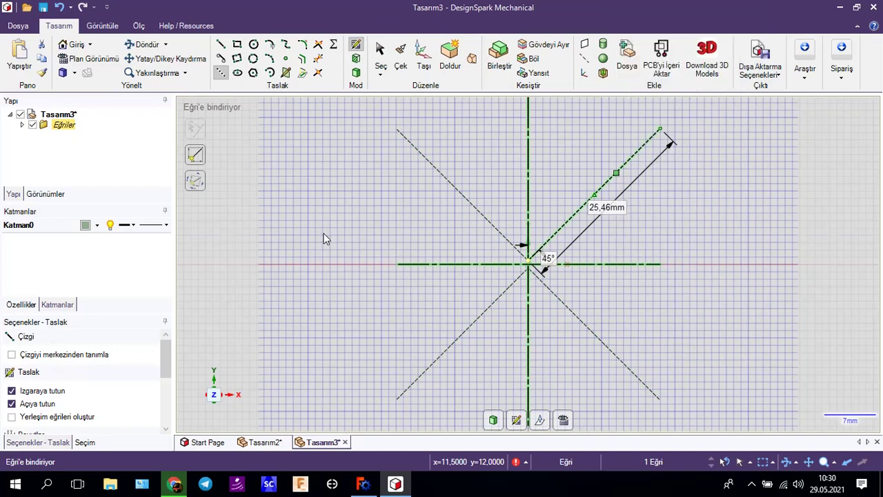
scroll(548, 294, "up", 2)
scroll(545, 293, "up", 1)
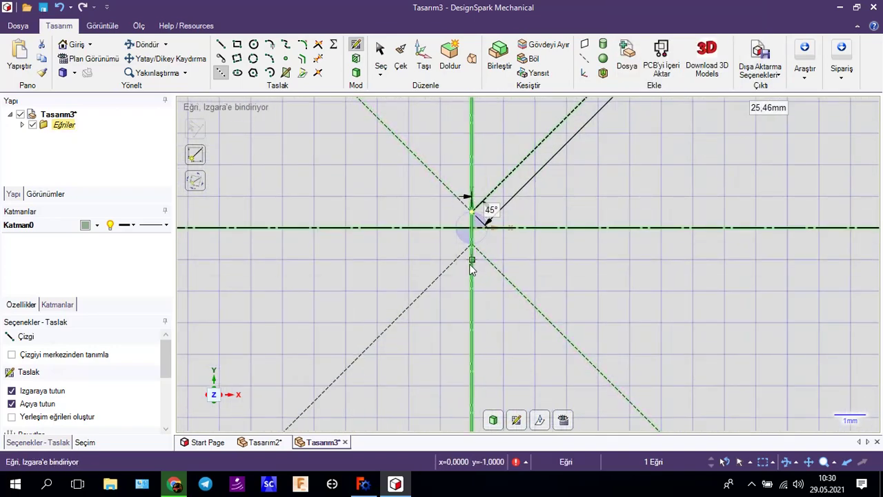
scroll(471, 269, "down", 3)
scroll(527, 290, "up", 2)
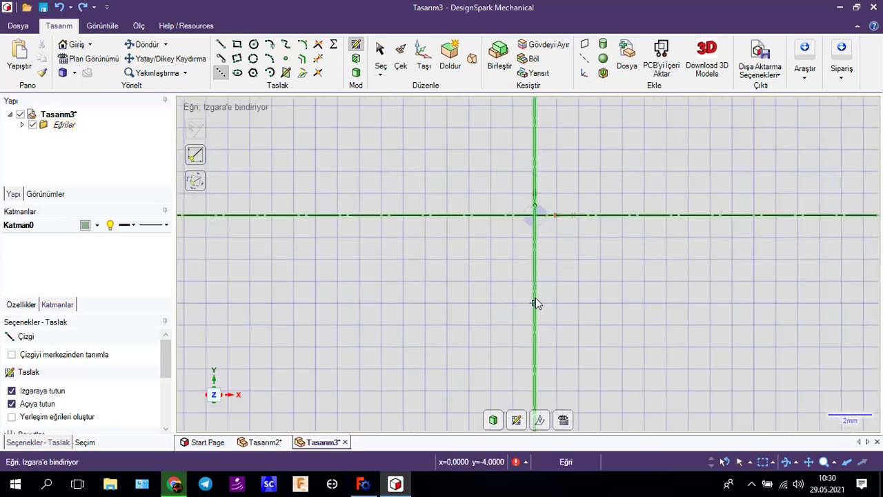
- Draw a 45° diagonal construction line through the centre toward the lower left
left_click(534, 215)
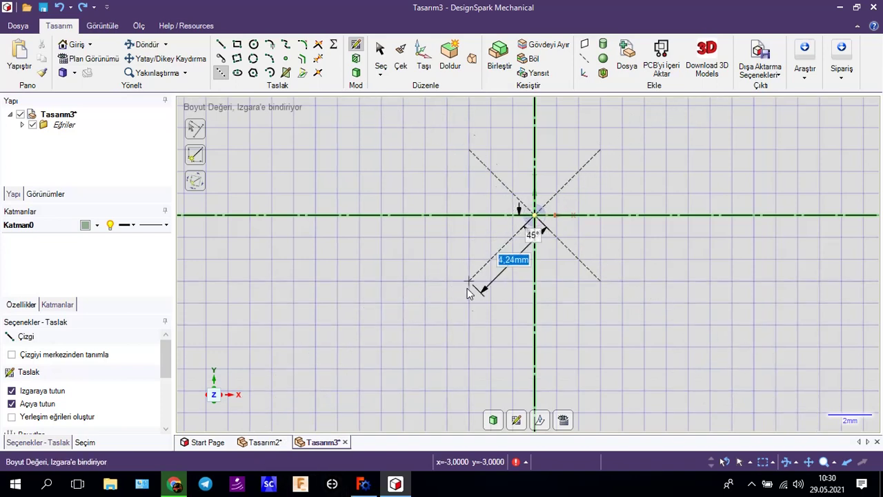
scroll(403, 376, "down", 2)
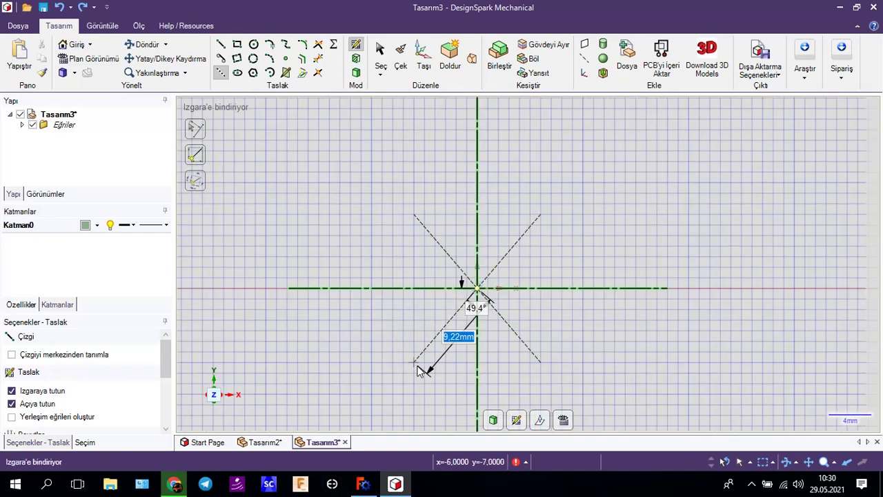
left_click(372, 413)
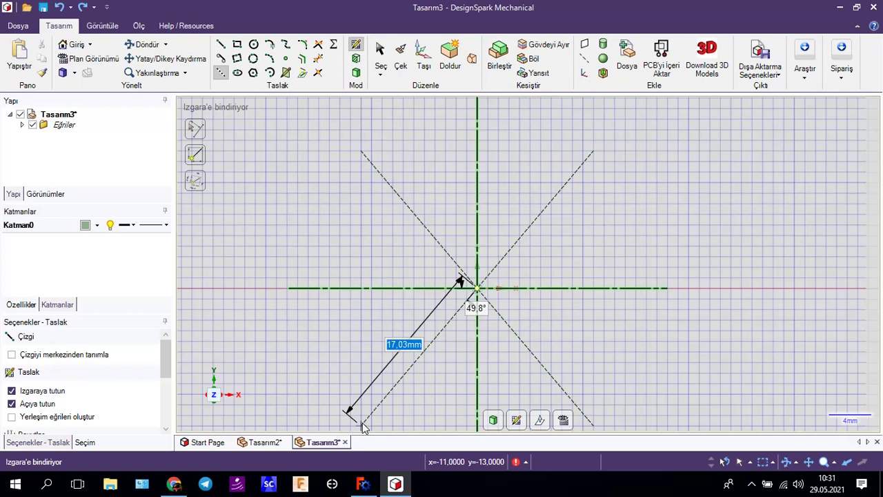
key("Tab")
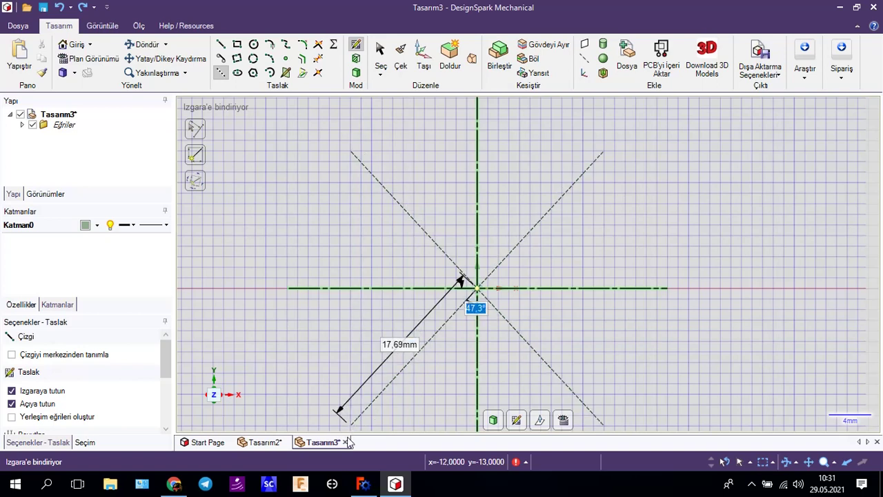
type("45")
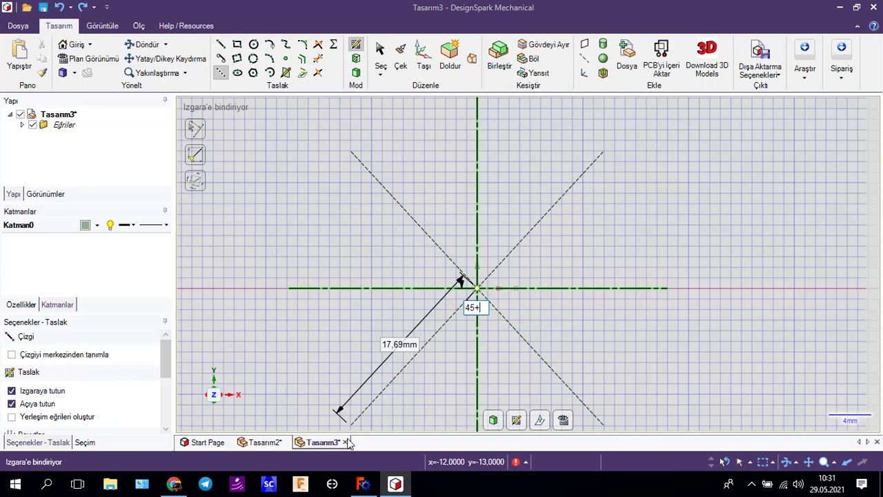
key("Return")
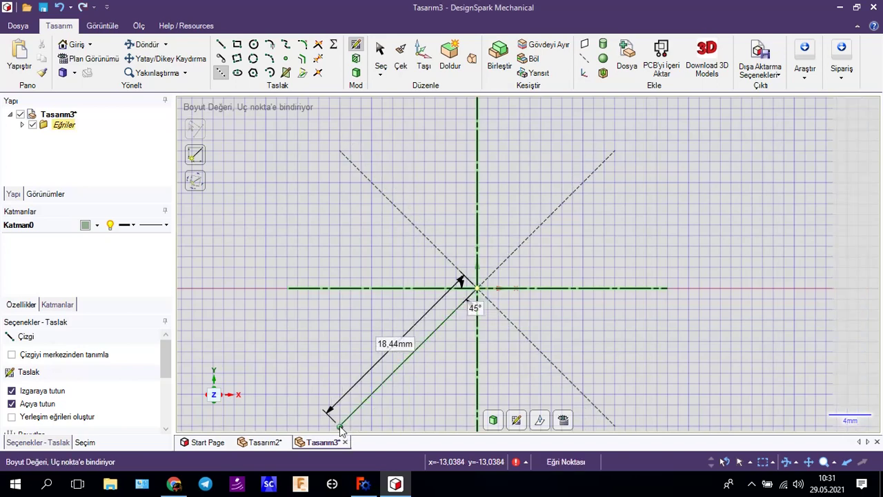
left_click(341, 428)
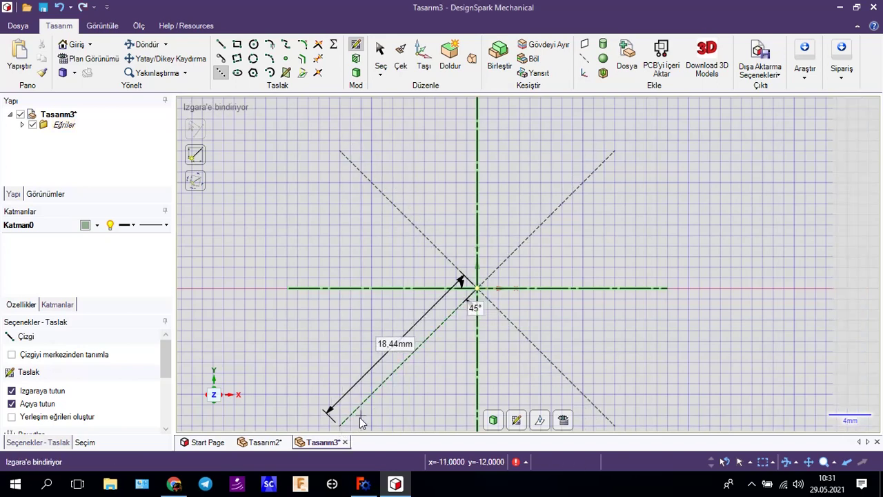
left_click(479, 290)
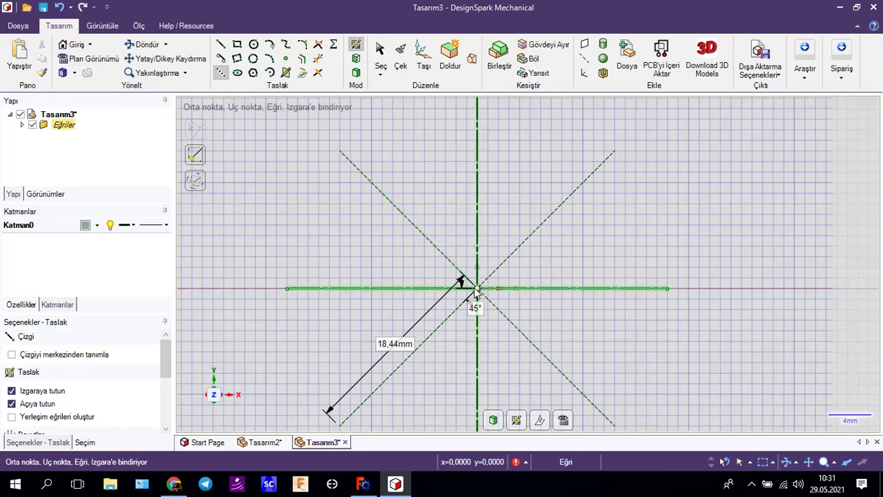
- Start a radial line from the origin at 22.5° from the vertical
left_click(478, 290)
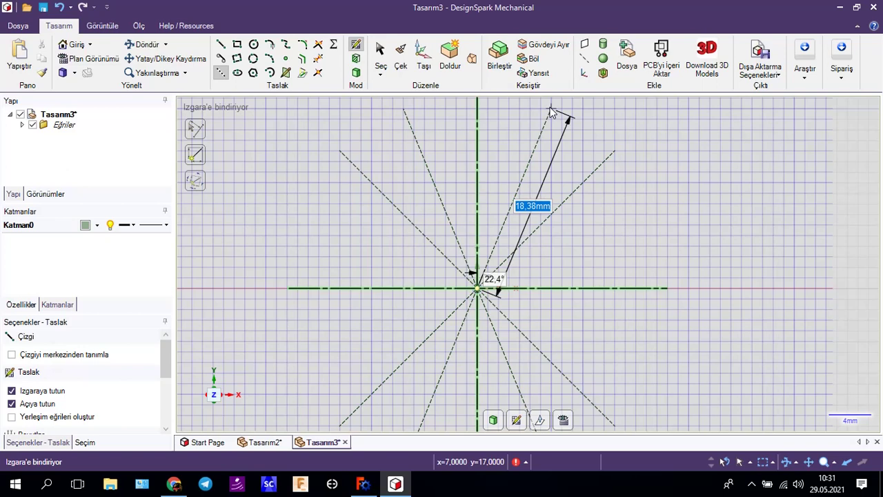
key("Tab")
type("2")
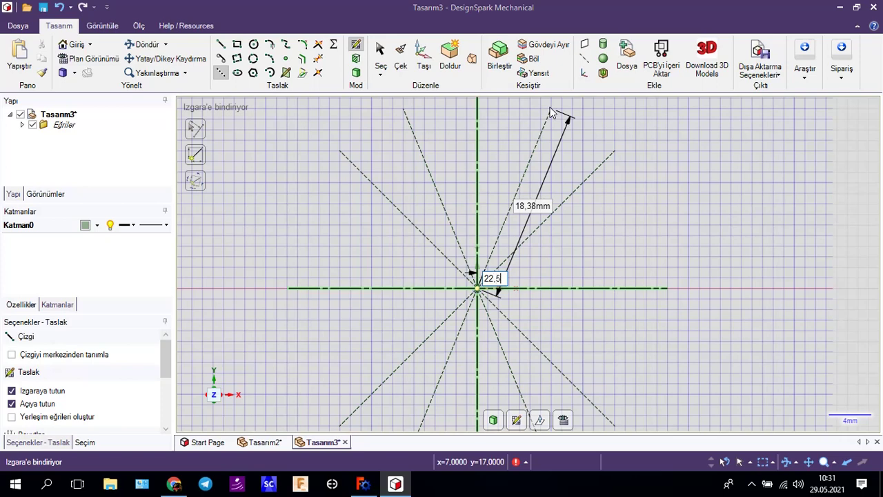
key("Return")
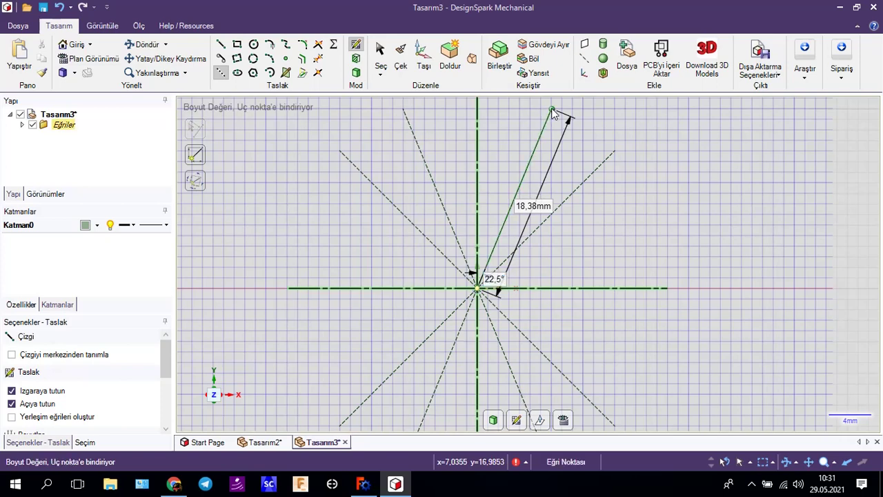
- Continue adding radial construction lines from the centre in 22.5° steps
left_click(478, 288)
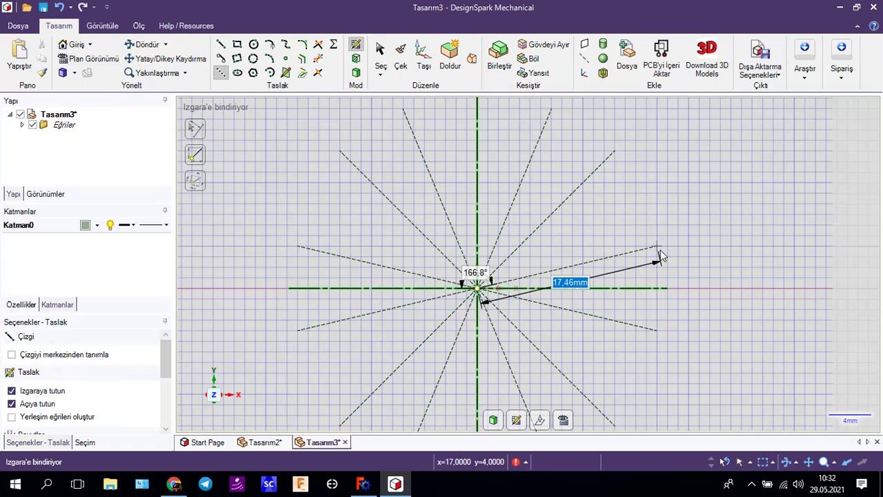
- Place a 17,46 mm radial construction line at 157,5° (180-22,5) from the centre
key("Tab")
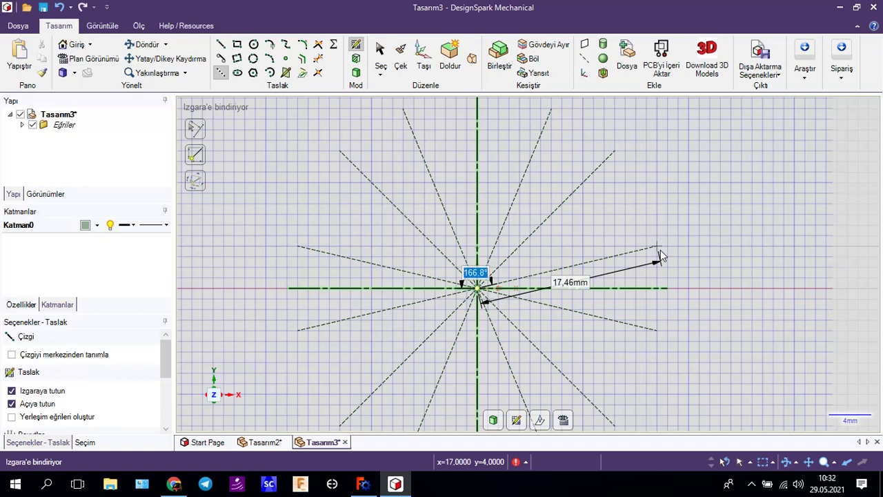
type("180-")
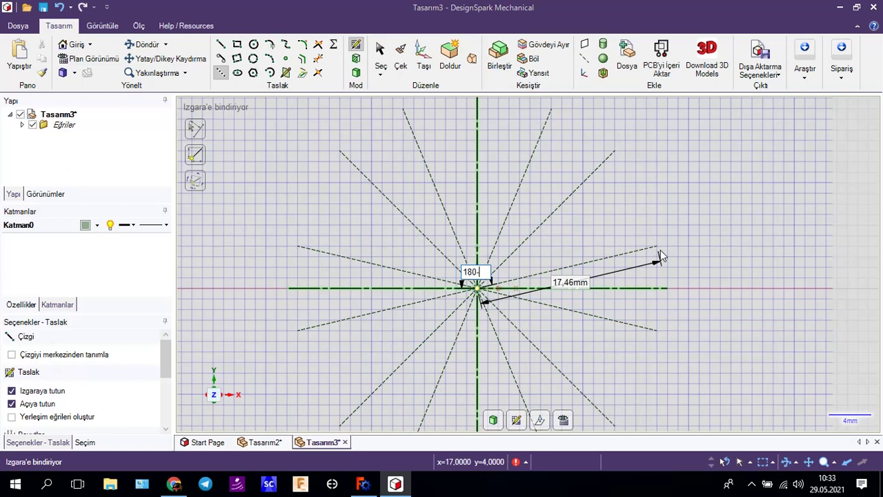
type("22")
type(",5")
key("Return")
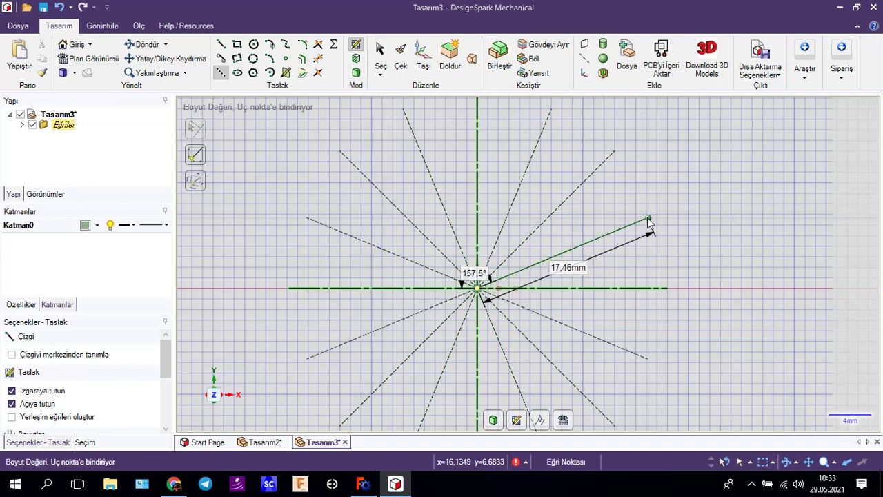
left_click(647, 217)
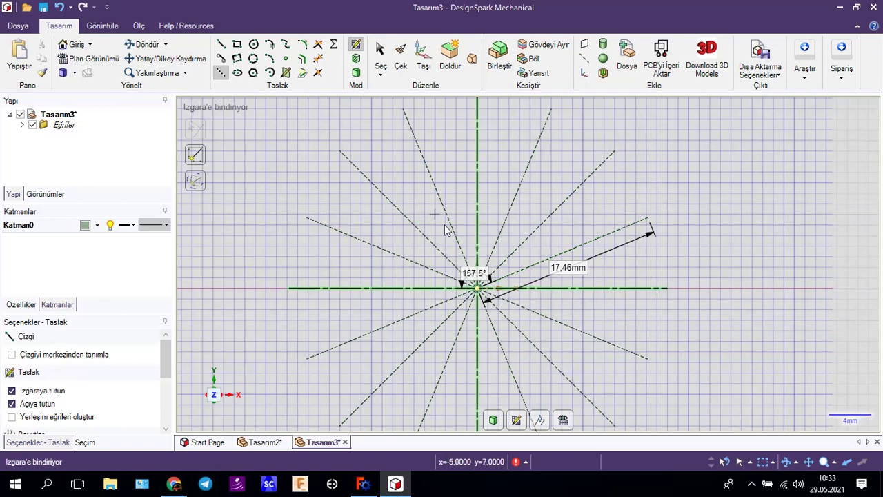
- Turn off construction on the 22.5°, 45° and 67.5° upper-right radial lines, making them solid
left_click(520, 177)
right_click(529, 163)
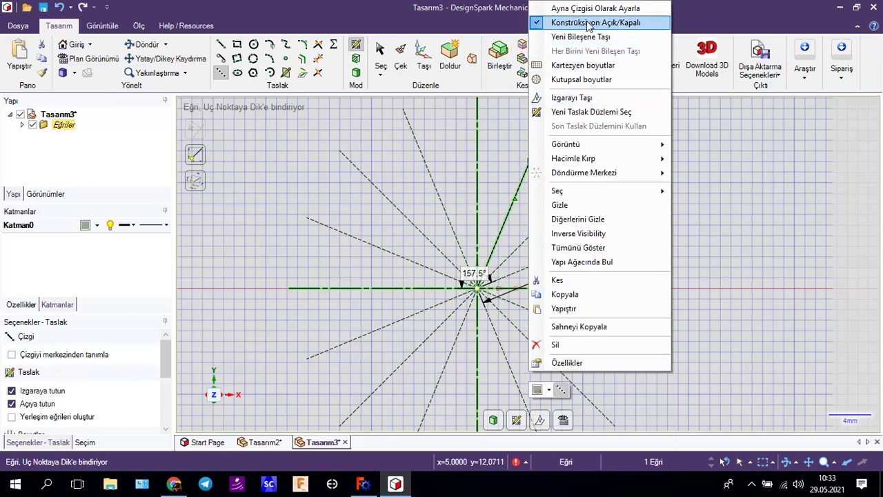
left_click(588, 12)
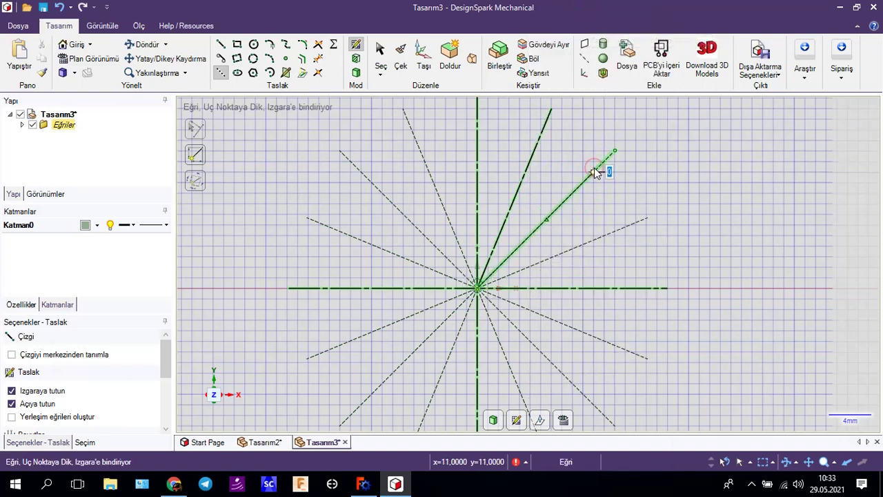
key("Escape")
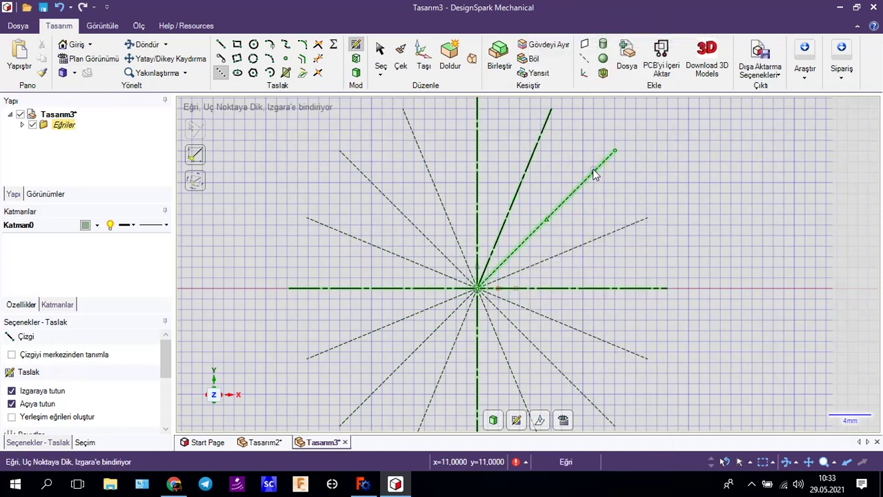
right_click(596, 174)
left_click(647, 8)
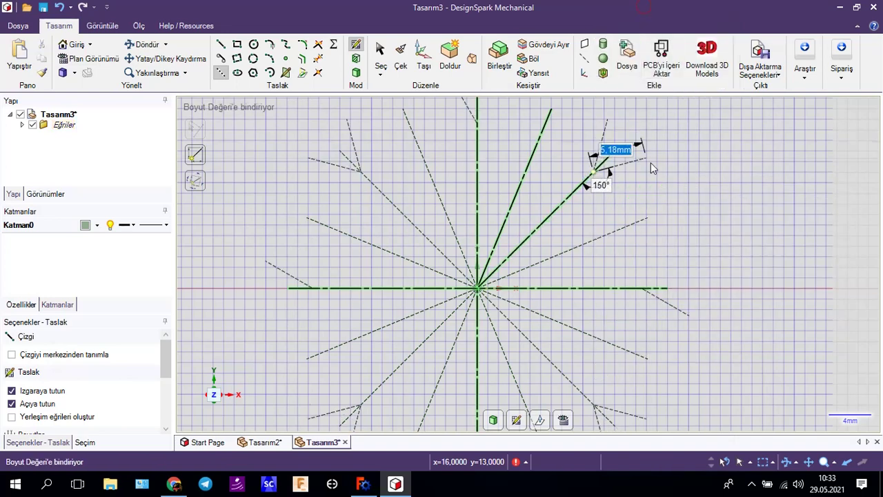
right_click(610, 236)
left_click(662, 8)
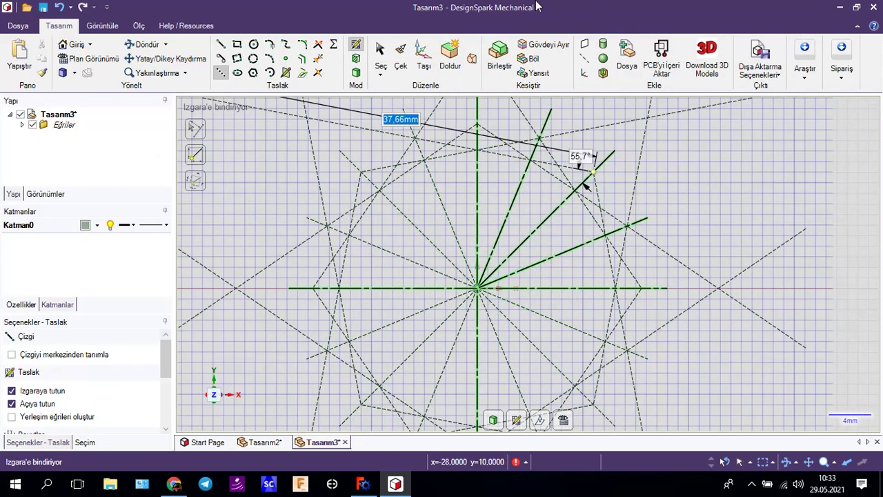
left_click(254, 44)
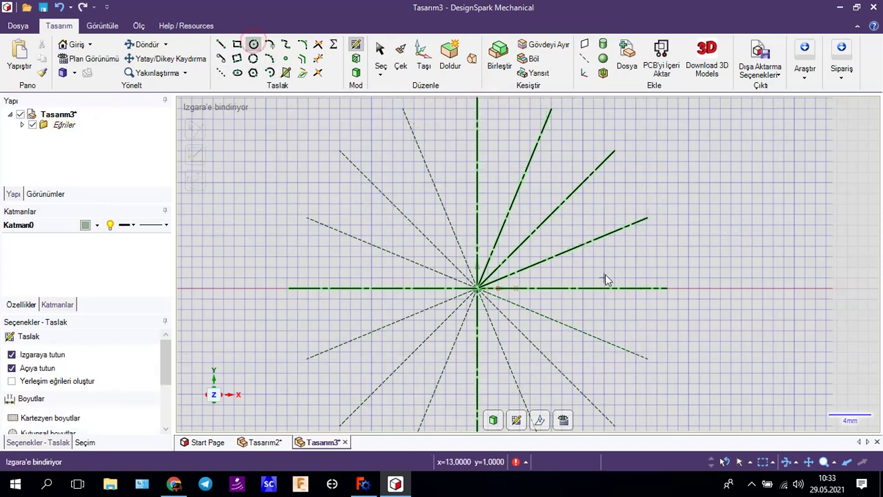
- Sketch a 36,8 mm diameter circle centred on the origin around the radial lines
left_click(476, 288)
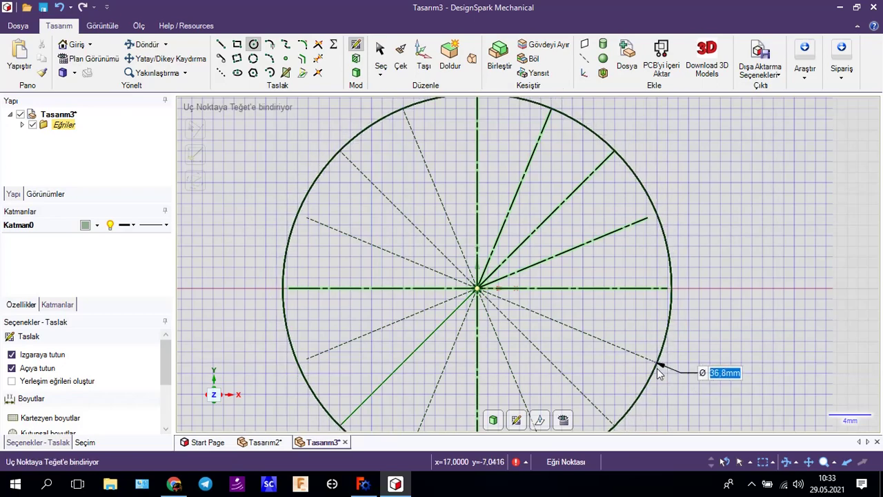
left_click(656, 370)
scroll(566, 338, "up", 1)
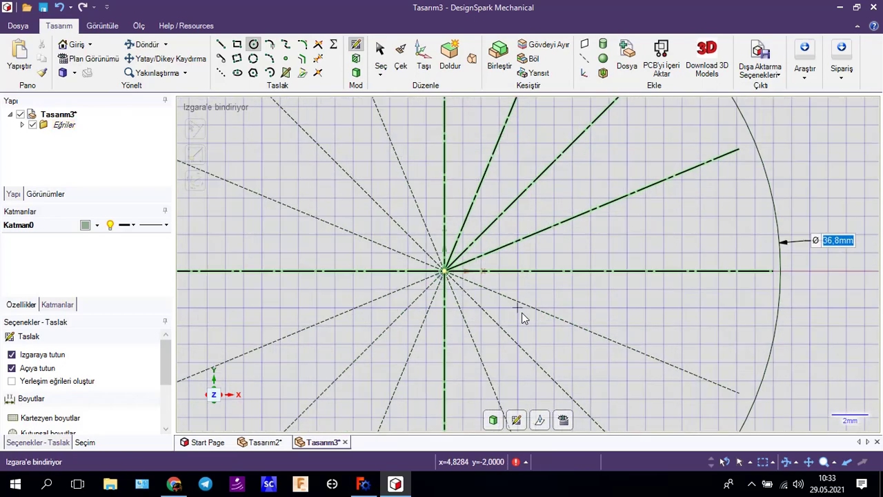
scroll(524, 314, "down", 3)
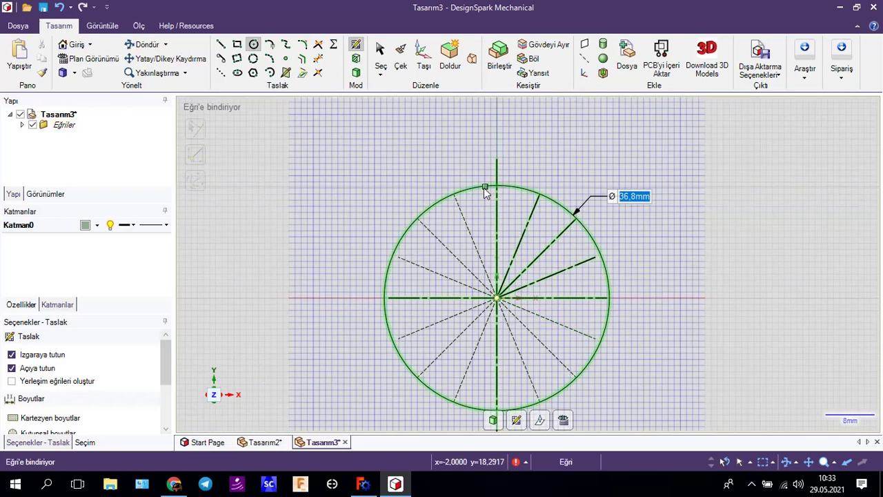
scroll(473, 204, "up", 2)
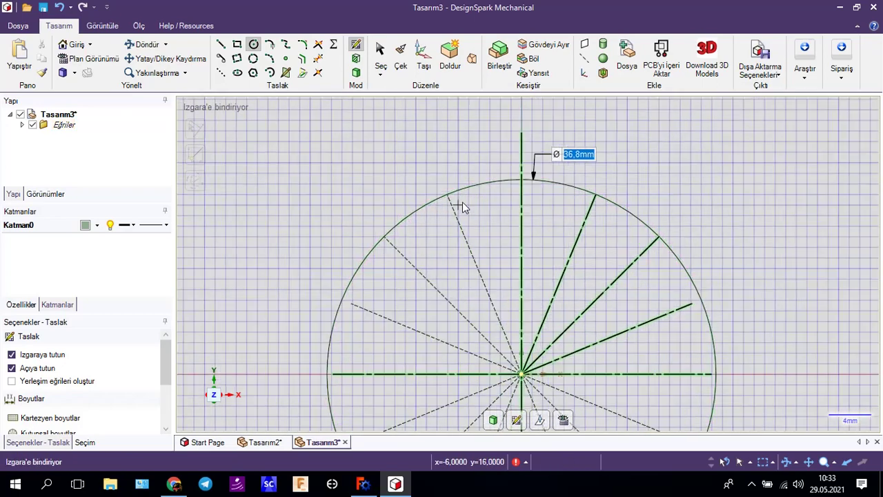
- Add 3,44 mm circles where the radial lines cross the 36,8 mm circle
left_click(522, 180)
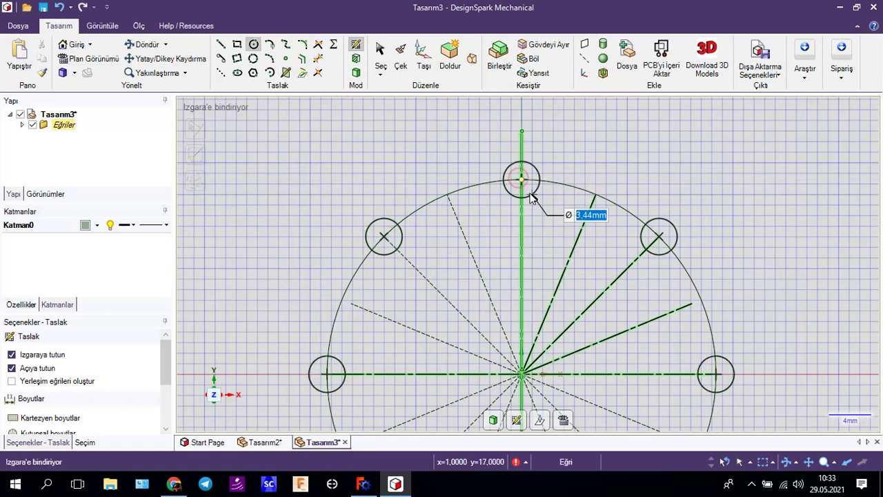
left_click(522, 199)
left_click(447, 196)
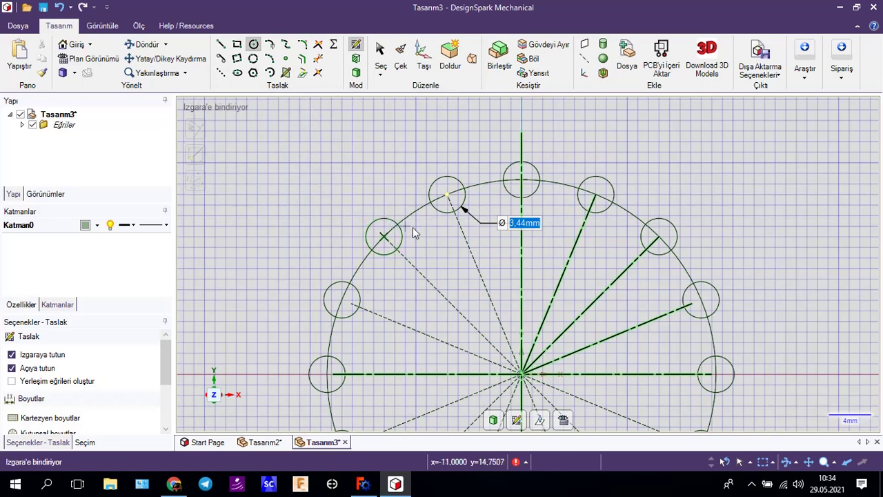
left_click(222, 73)
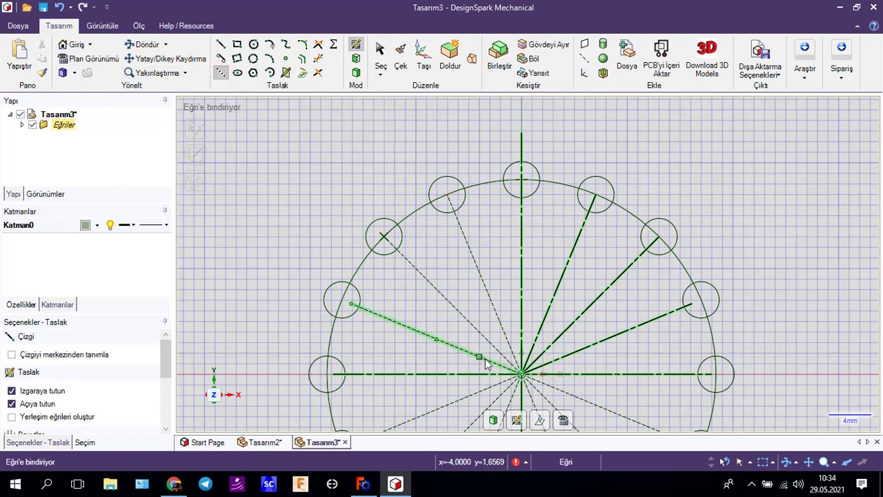
- Draw a 26.63 mm construction line from the centre at 33.2° toward the upper-left holes
left_click(523, 374)
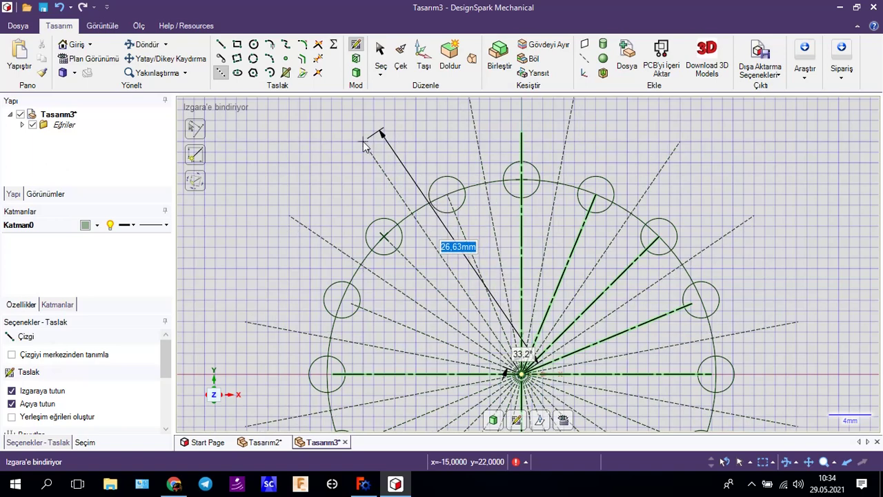
left_click(364, 145)
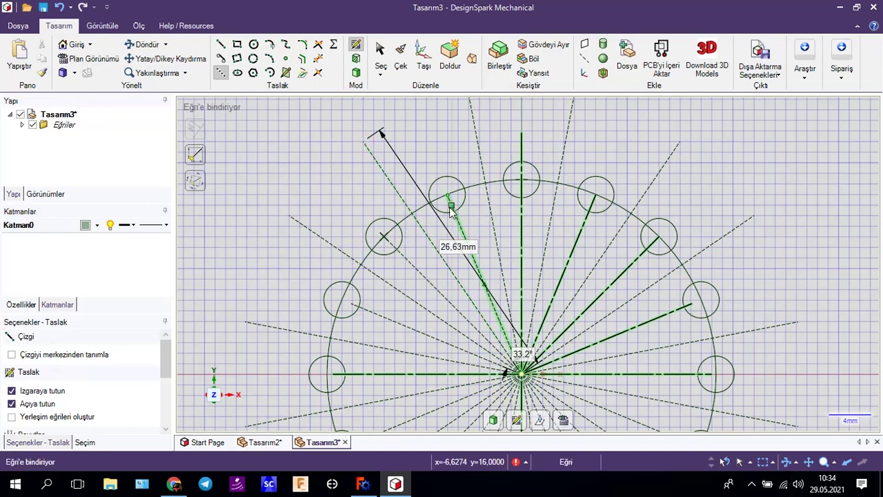
scroll(452, 214, "up", 4)
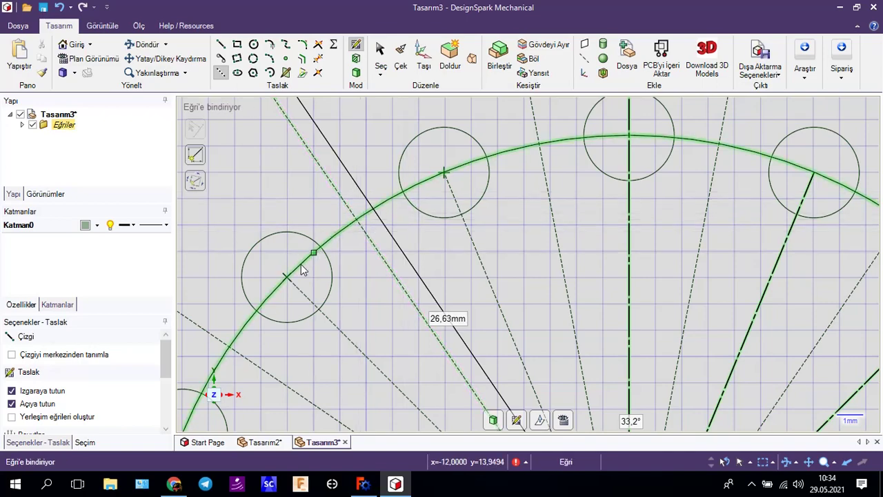
scroll(392, 253, "up", 1)
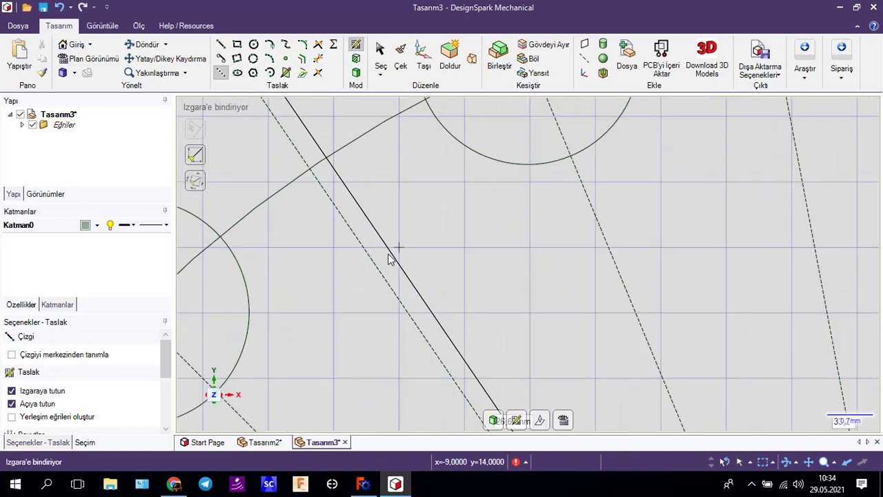
scroll(392, 252, "down", 4)
scroll(393, 257, "down", 2)
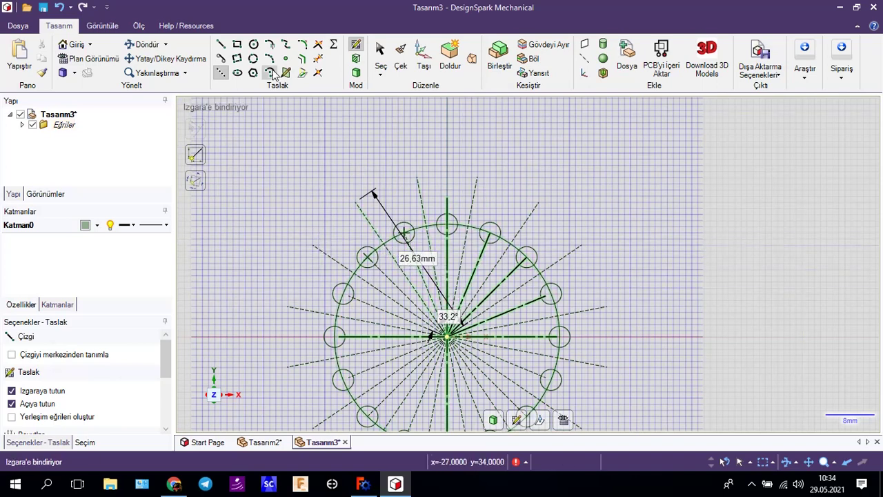
- Start tooth flank lines from the left roller circles with the Line tool, cancelling stray lines
left_click(221, 58)
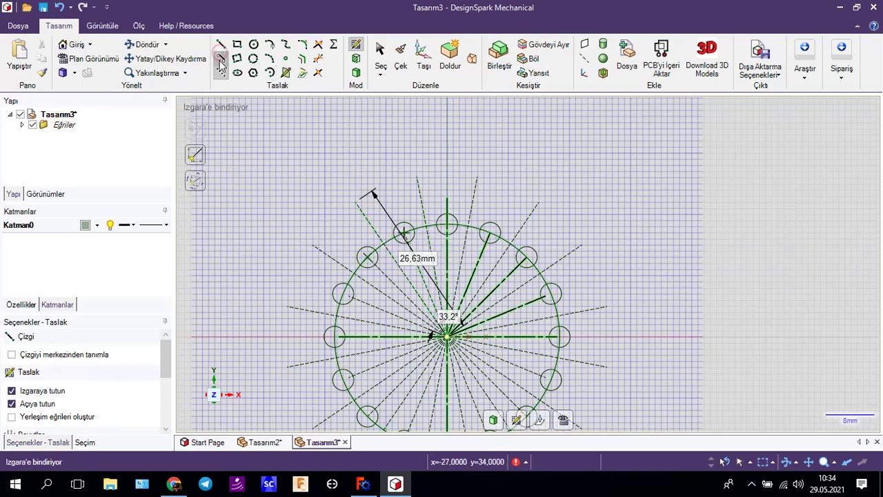
scroll(386, 246, "up", 3)
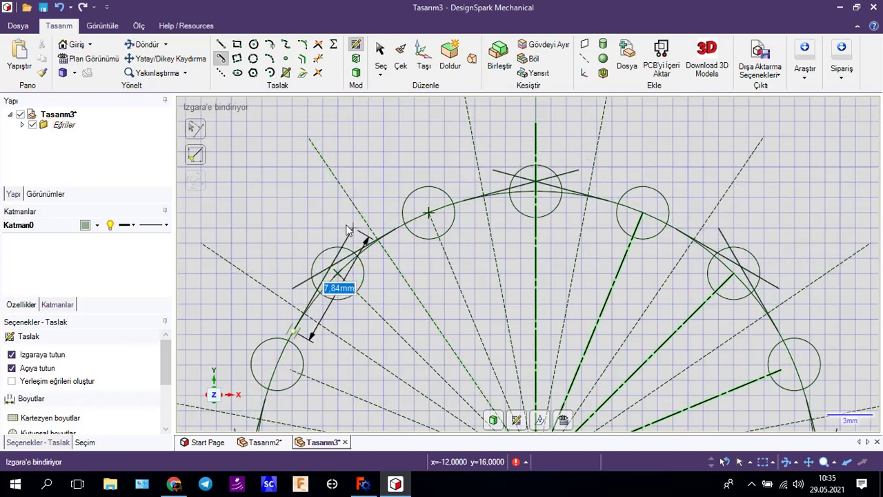
scroll(366, 273, "up", 3)
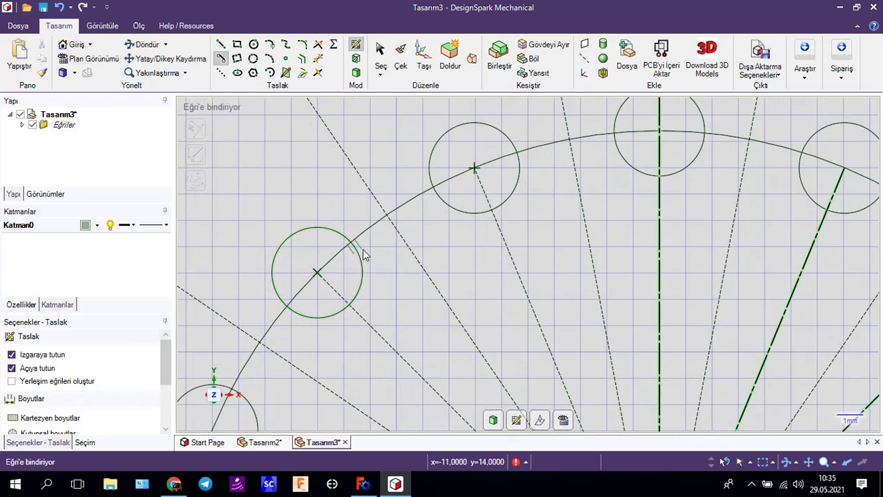
left_click(356, 253)
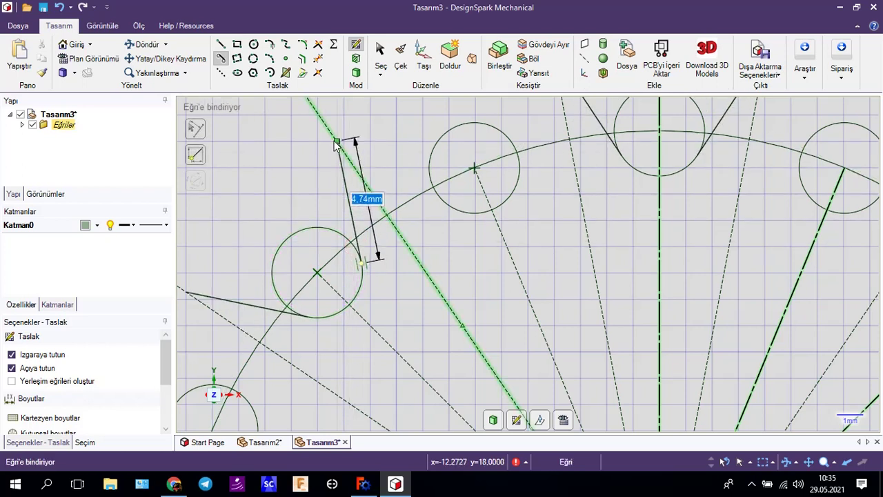
key("Tab")
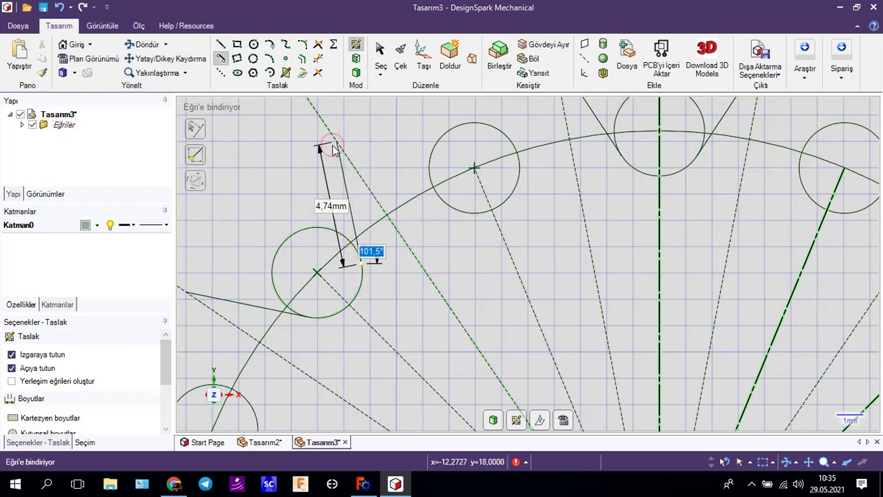
key("Escape")
left_click(435, 193)
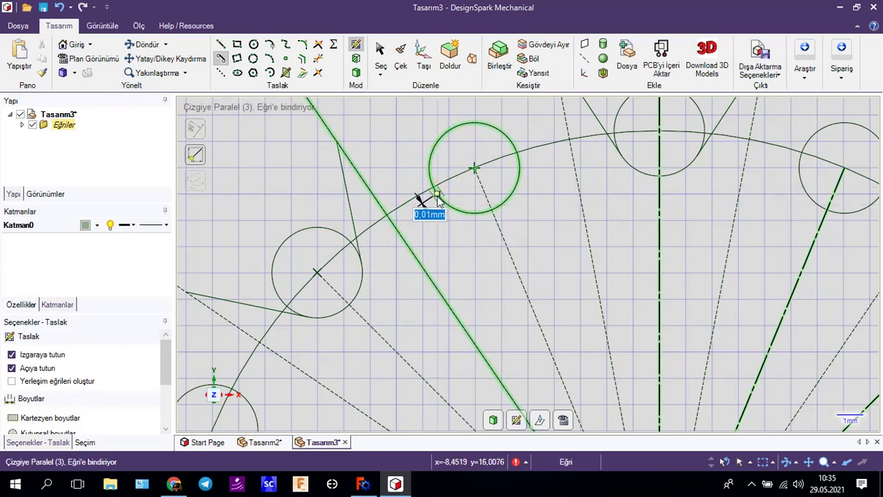
key("Escape")
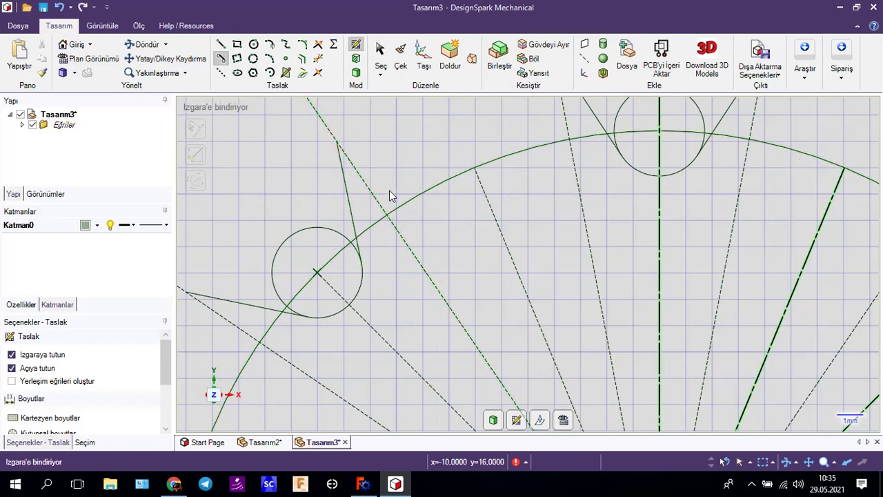
key("Escape")
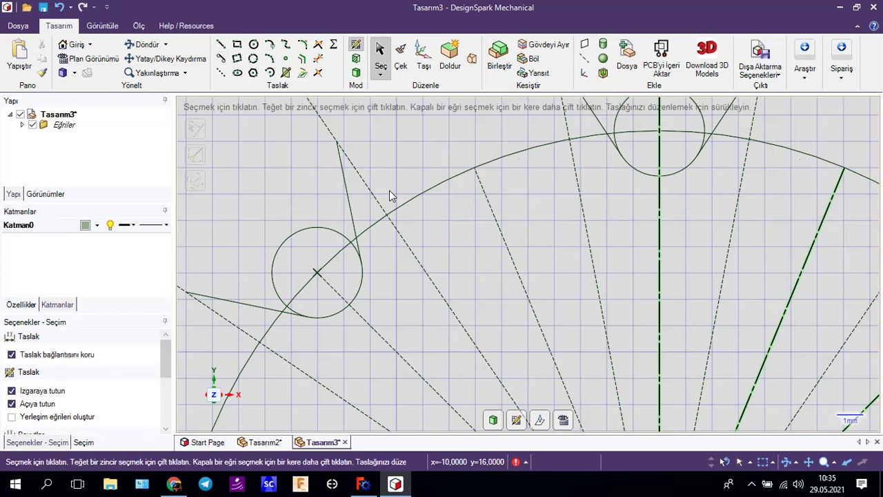
key("ctrl+z")
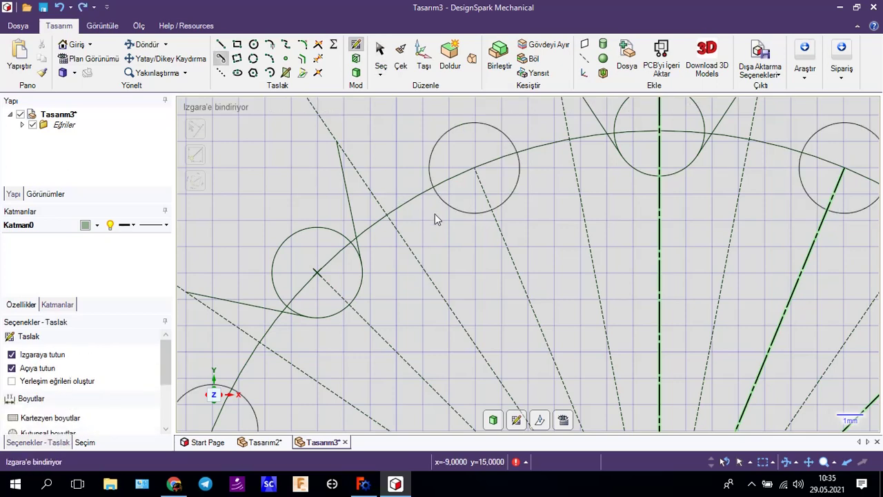
scroll(436, 194, "up", 3)
scroll(436, 194, "down", 4)
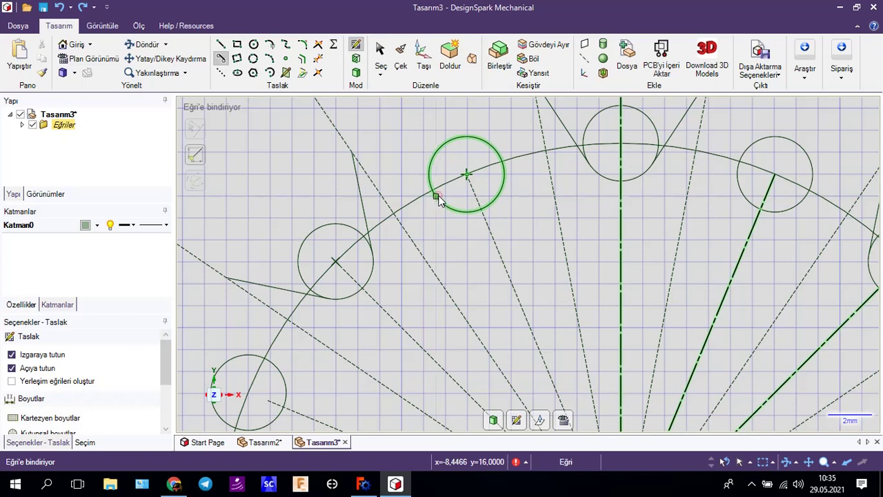
- Draw flank lines from the roller circles out to the tip points around the upper-left teeth
left_click(447, 205)
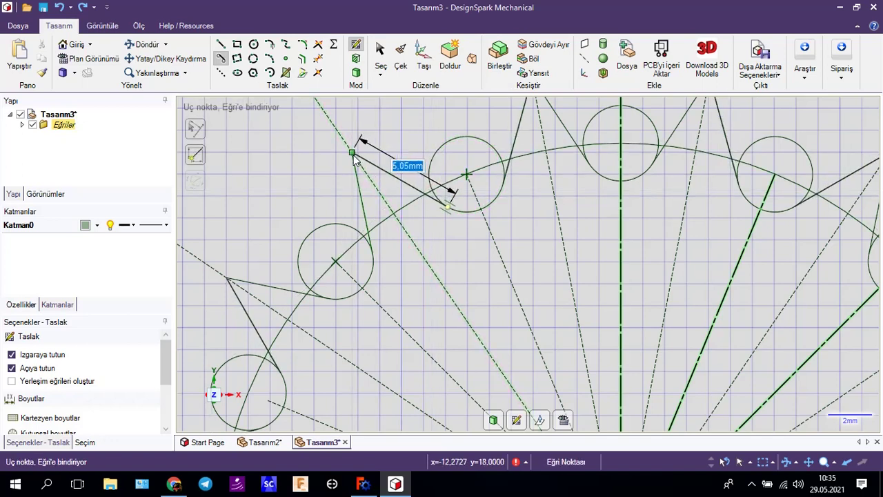
key("Tab")
scroll(437, 266, "up", 2)
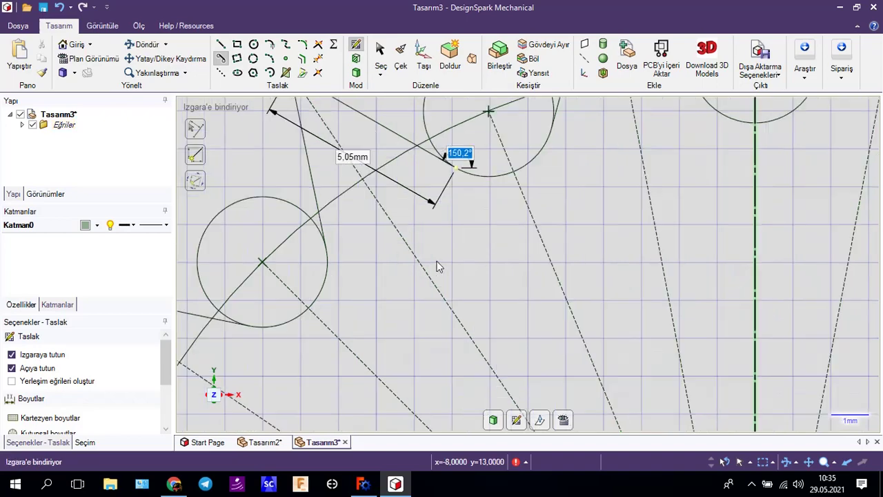
scroll(436, 262, "down", 3)
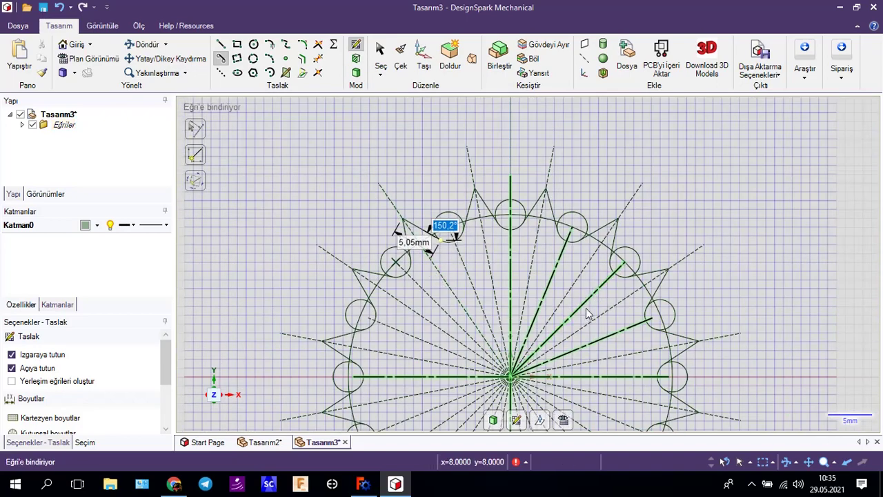
key("Escape")
middle_click_drag(707, 272, 695, 155, "shift")
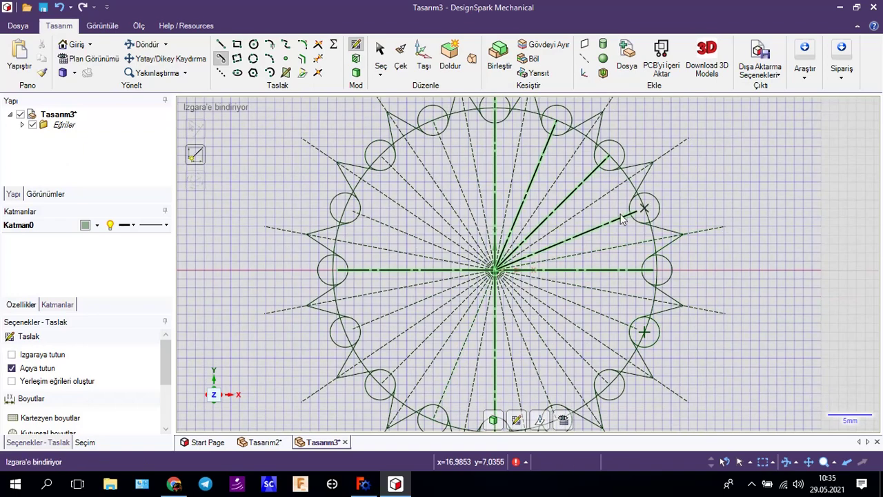
left_click(619, 185)
key("Escape")
scroll(713, 179, "up", 1)
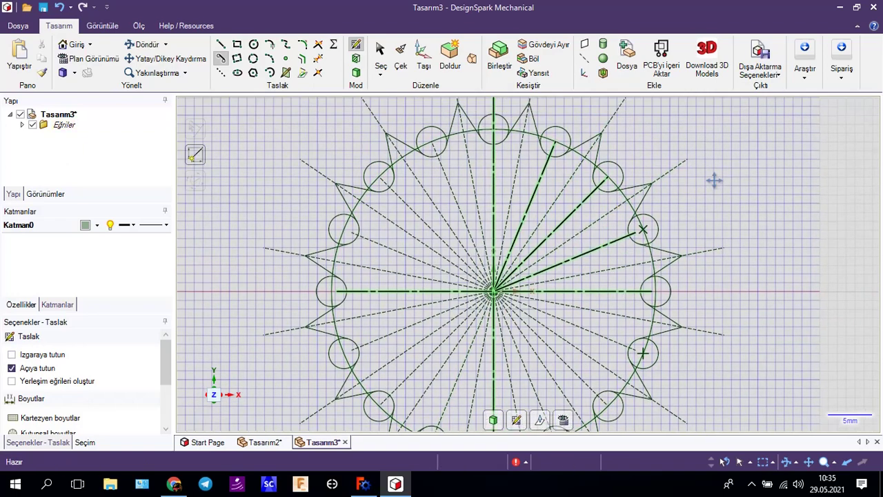
scroll(700, 274, "up", 2)
scroll(541, 235, "up", 2)
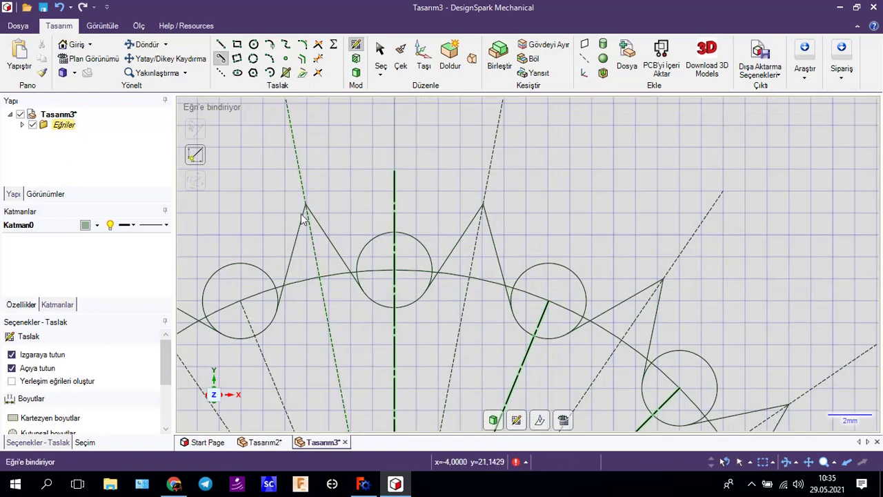
- Round the left tooth tip between its two flank lines with a 0.8 mm diameter sketch fillet
left_click(297, 160)
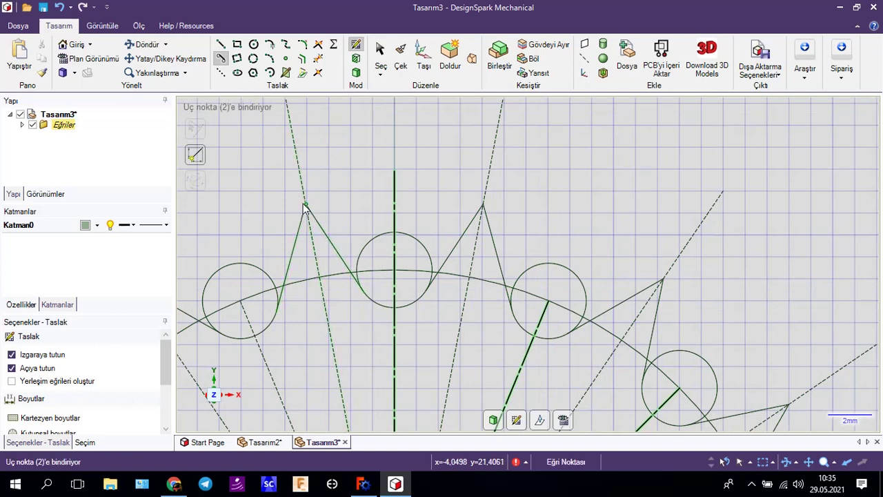
left_click(304, 45)
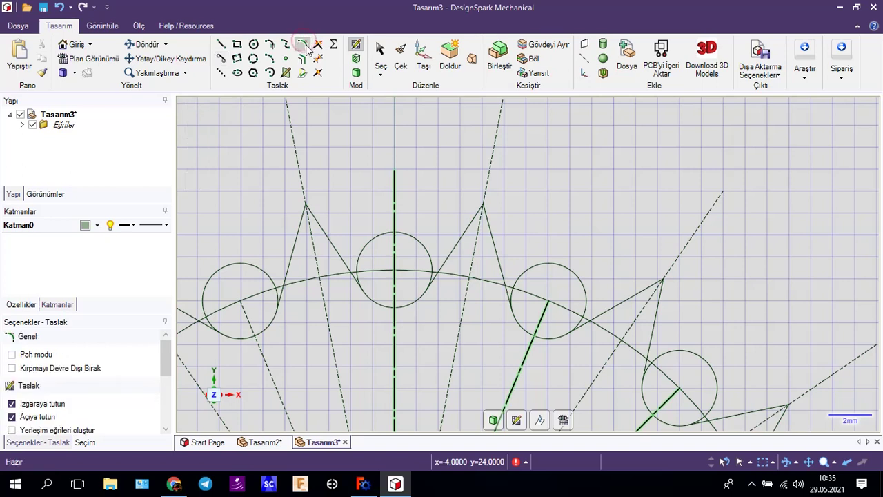
left_click(330, 237)
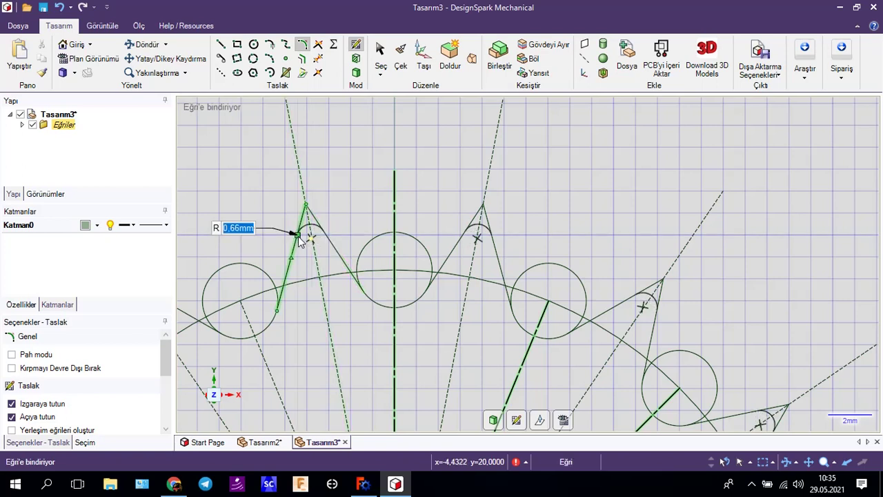
left_click(330, 242)
type("0,8")
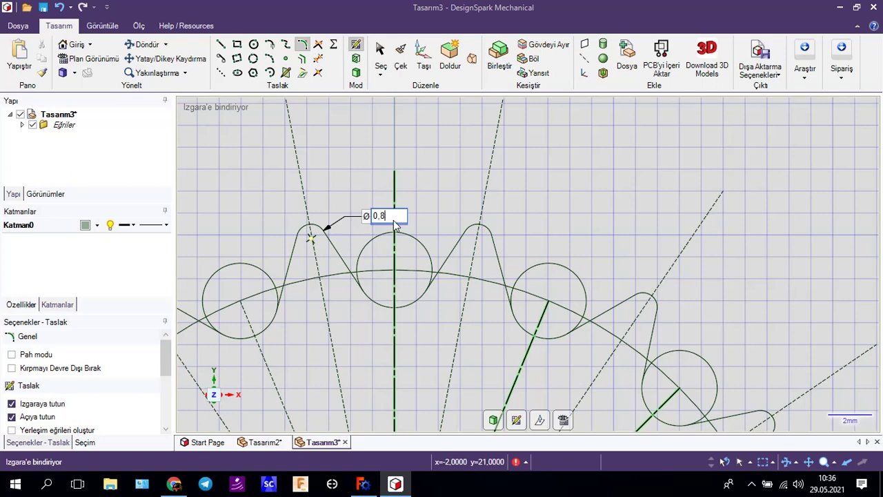
key("Return")
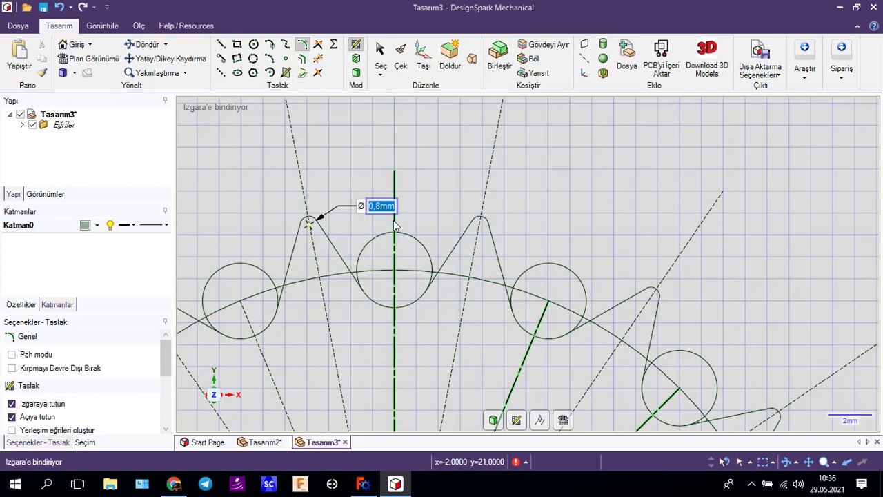
scroll(393, 317, "up", 2)
scroll(393, 317, "down", 5)
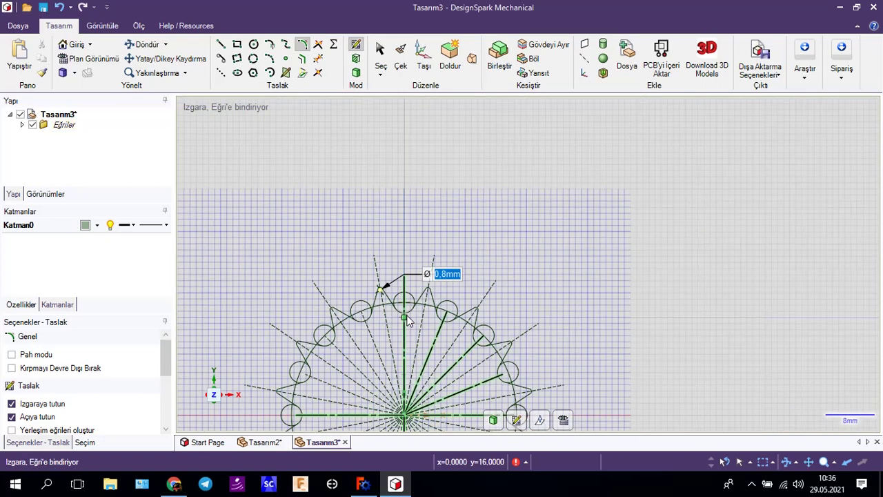
- Delete the vertical, upper and upper-left construction lines from the sketch
middle_click_drag(559, 314, 641, 145, "shift")
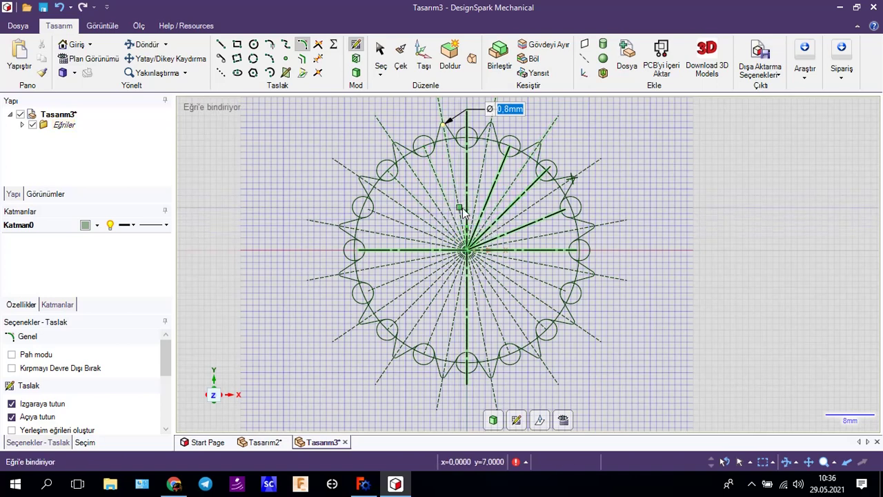
right_click(465, 210)
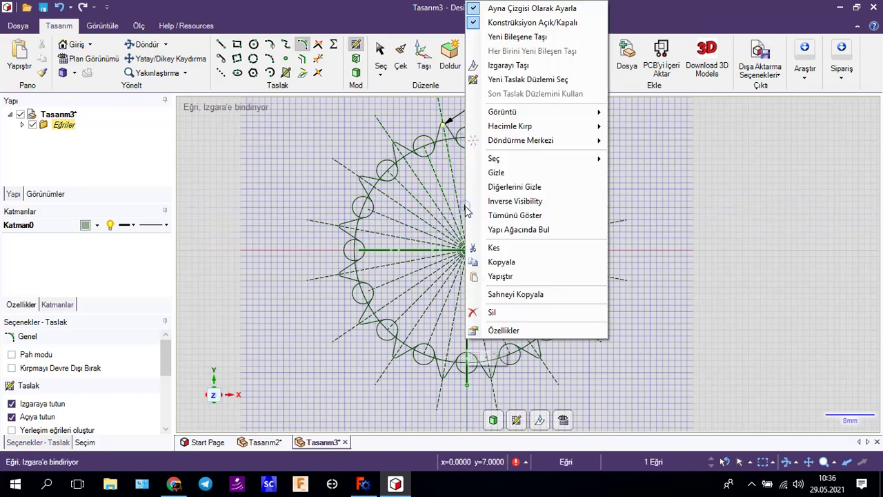
left_click(496, 312)
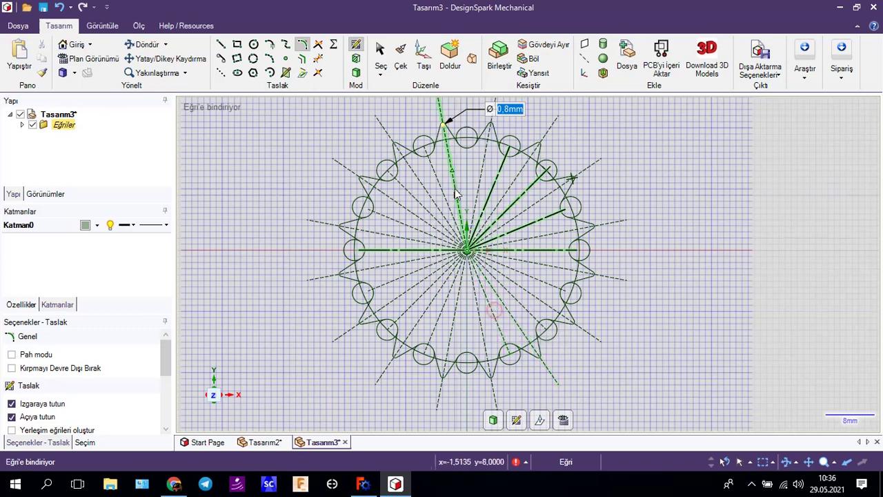
right_click(453, 181)
left_click(483, 312)
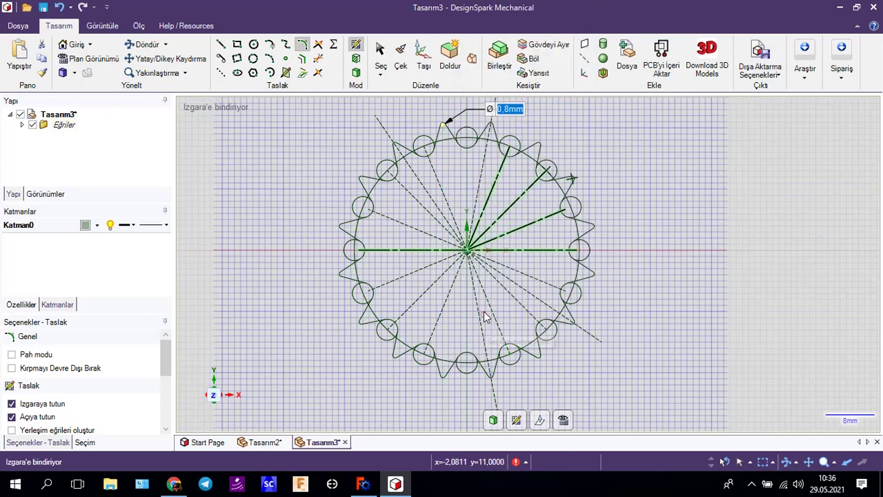
right_click(452, 220)
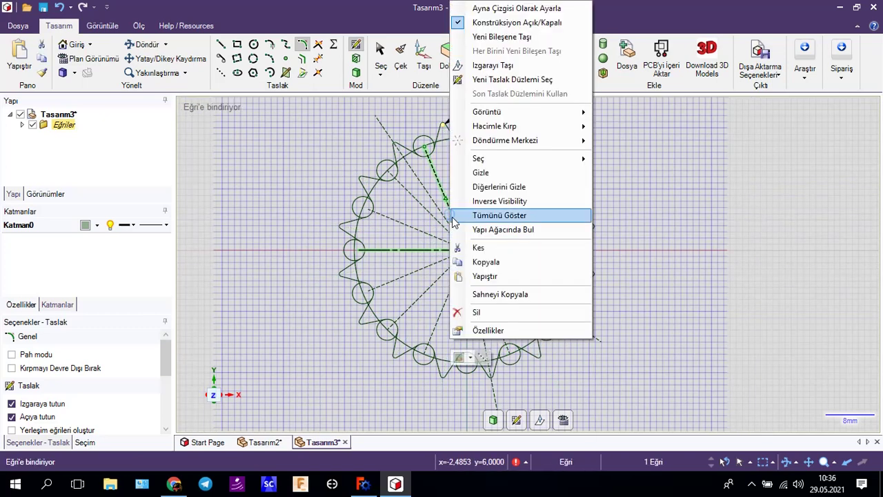
left_click(483, 312)
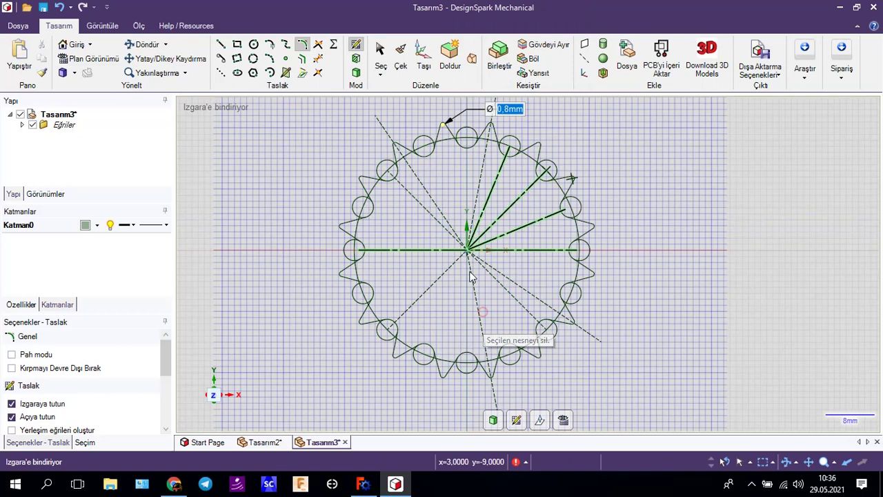
right_click(447, 221)
left_click(489, 308)
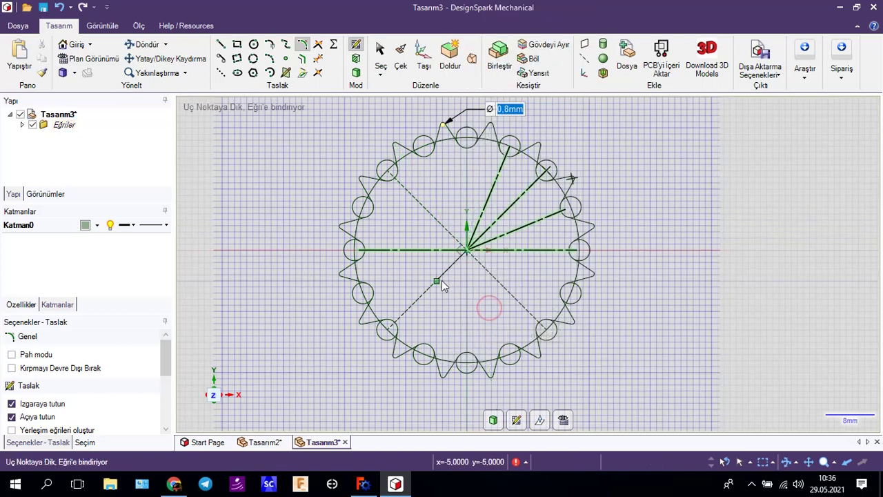
right_click(442, 286)
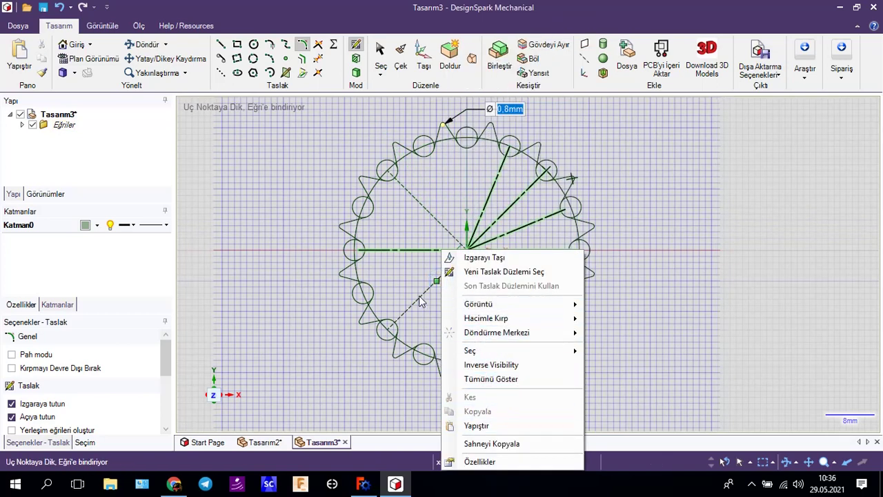
right_click(417, 296)
right_click(491, 214)
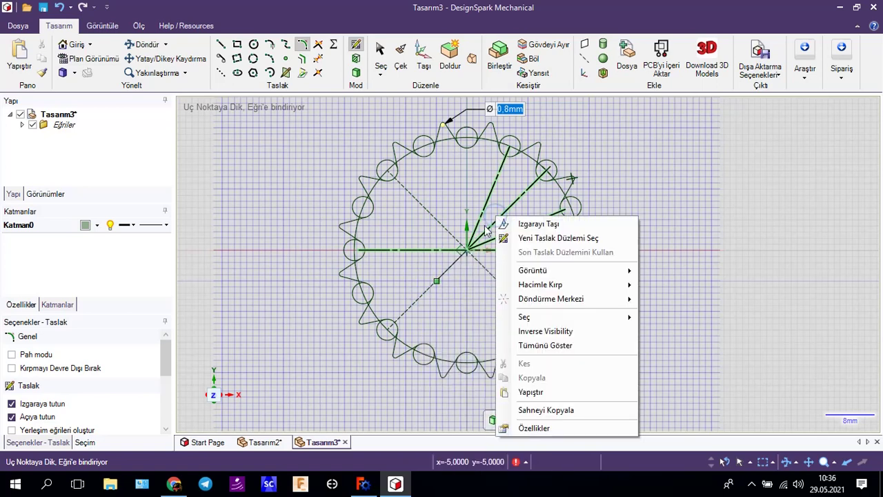
right_click(486, 227)
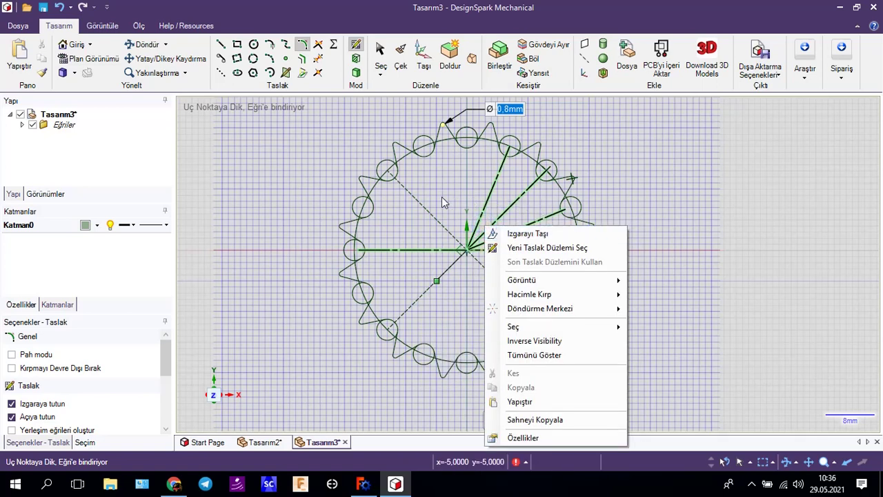
right_click(492, 188)
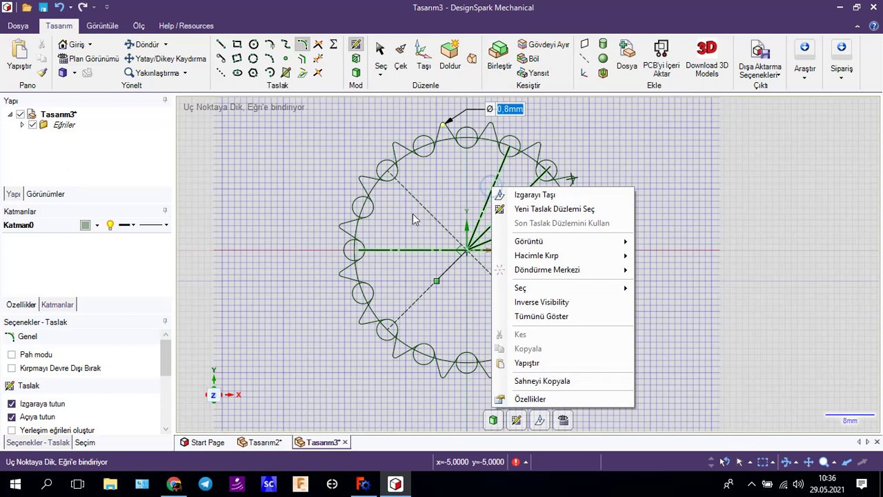
left_click(238, 175)
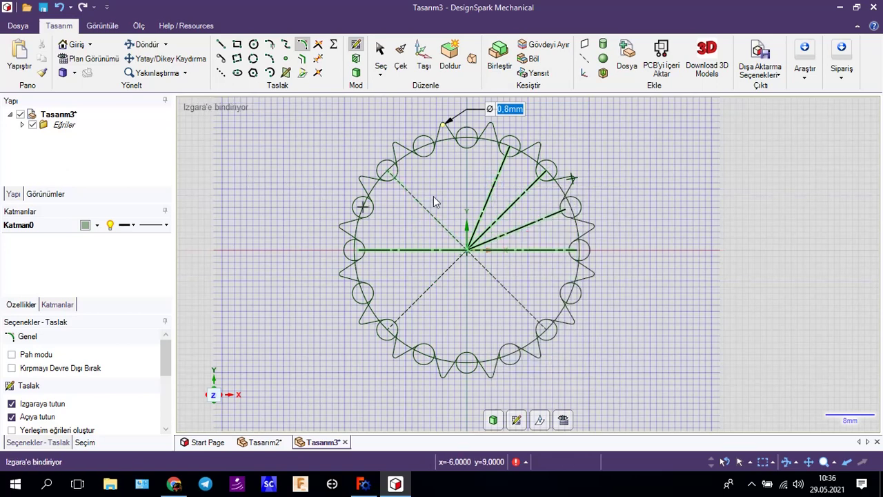
- Delete the radial, horizontal and dashed construction lines and the leftover radius line
right_click(487, 202)
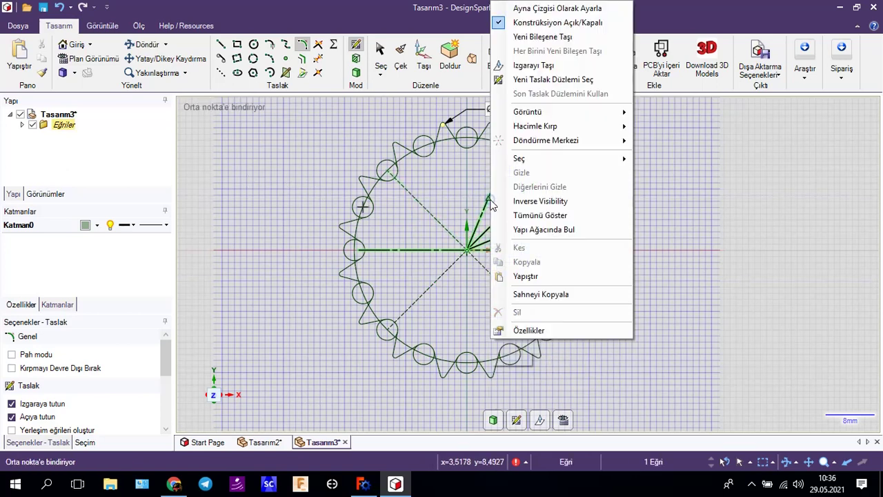
left_click(518, 245)
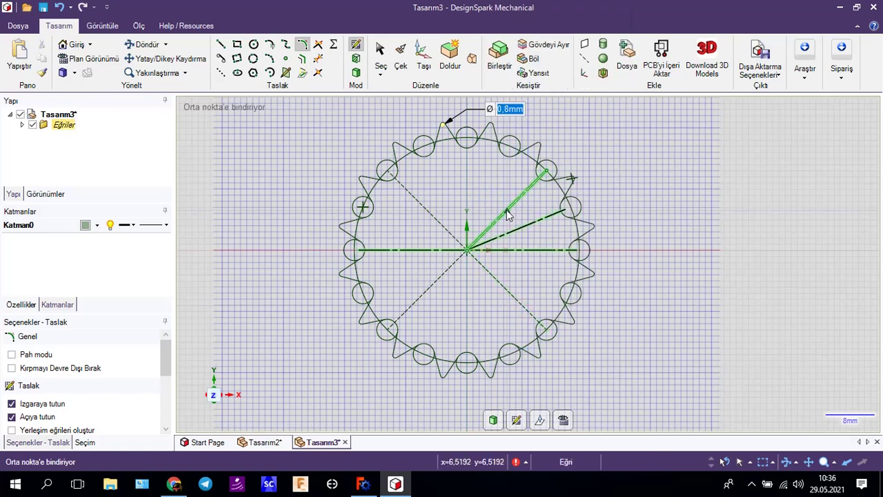
right_click(510, 214)
left_click(545, 312)
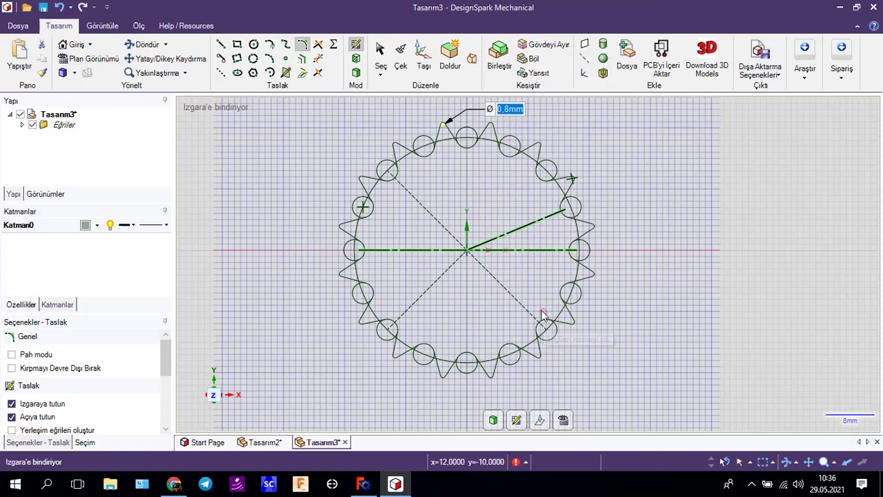
right_click(514, 236)
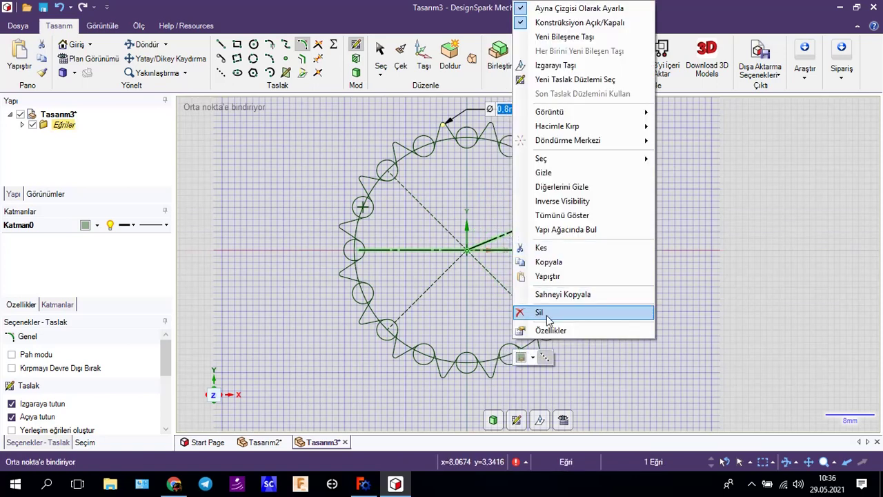
left_click(545, 311)
right_click(518, 251)
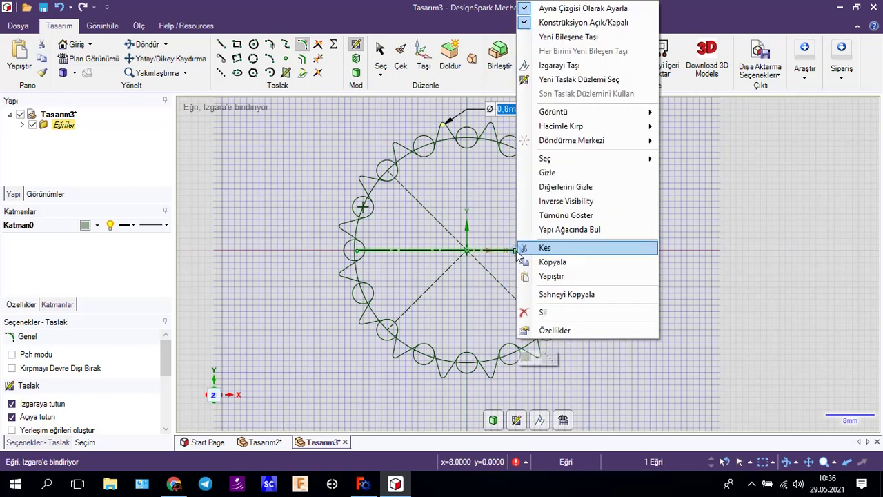
left_click(548, 311)
left_click(436, 221)
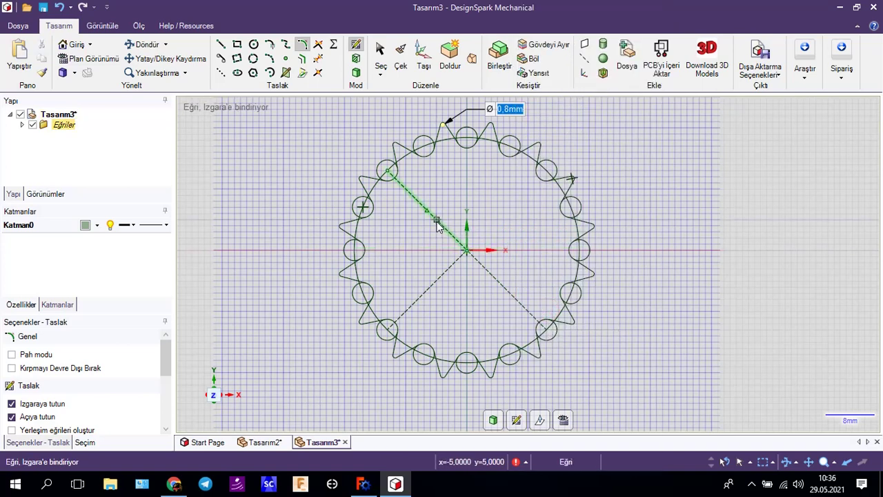
right_click(437, 222)
left_click(485, 312)
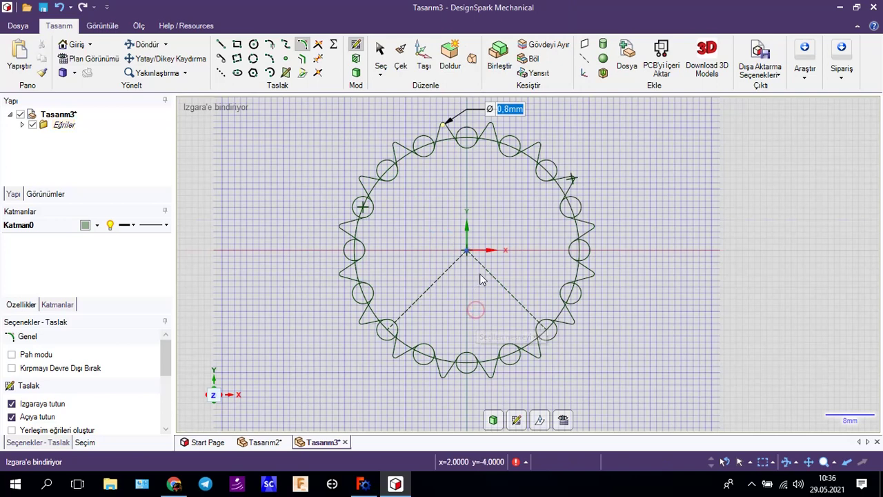
right_click(499, 285)
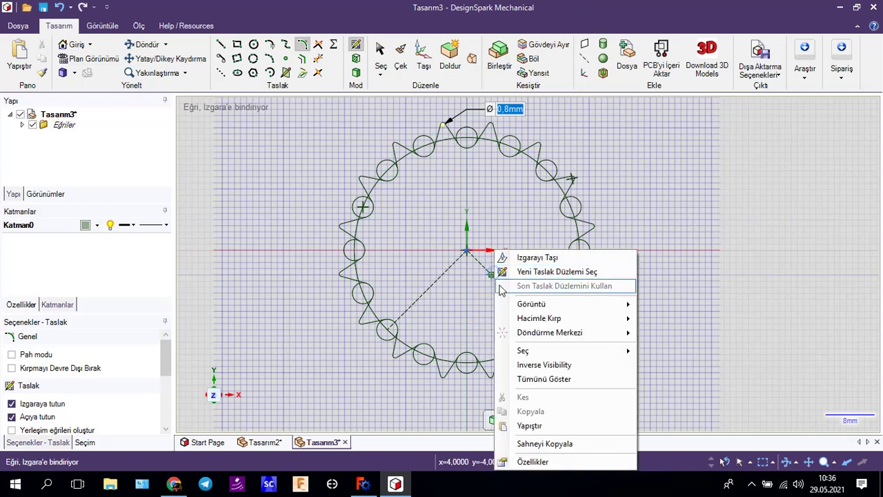
right_click(445, 269)
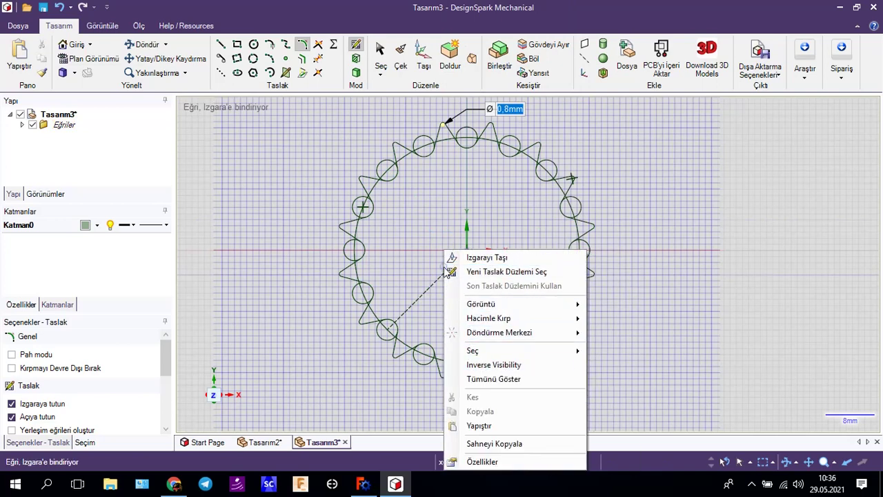
left_click(421, 297)
right_click(415, 301)
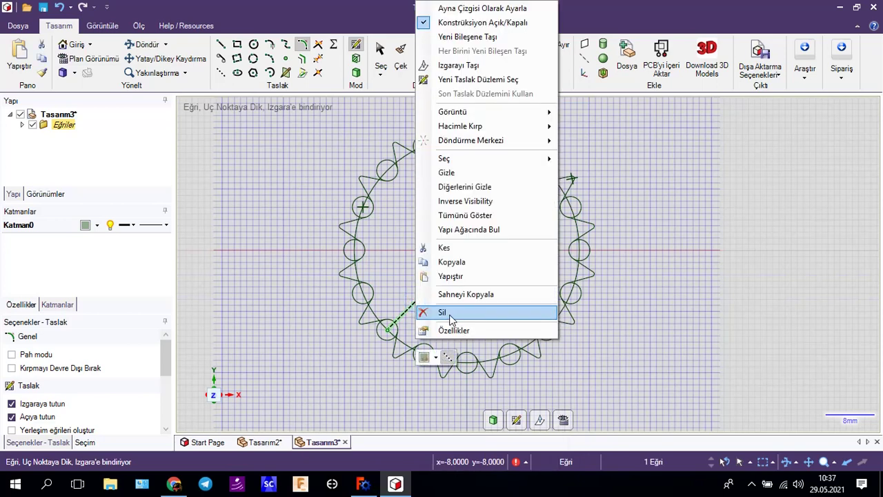
left_click(443, 312)
right_click(503, 286)
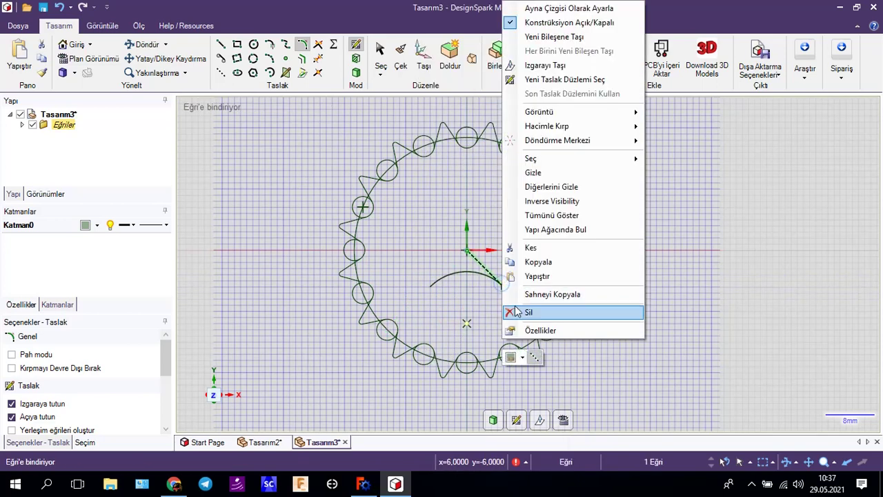
left_click(525, 311)
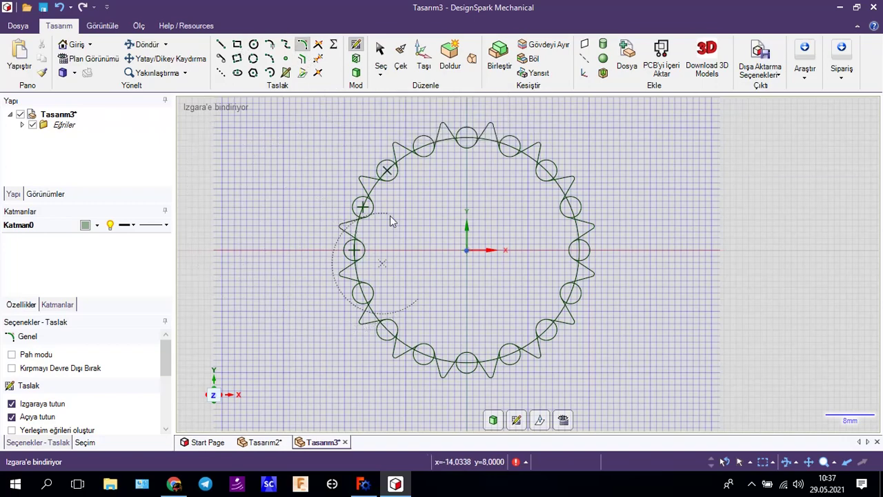
- Select and delete the long 36.8 mm base circle running through the roller circles
scroll(369, 220, "up", 5)
left_click(347, 268)
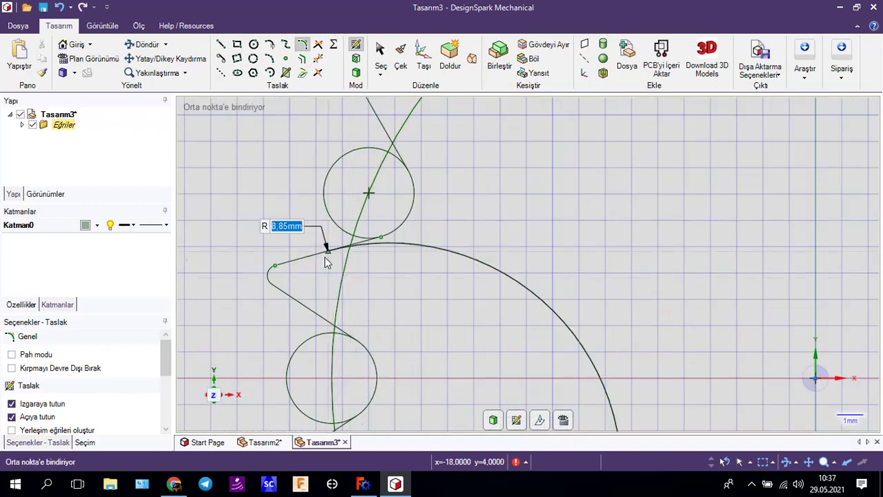
left_click(380, 53)
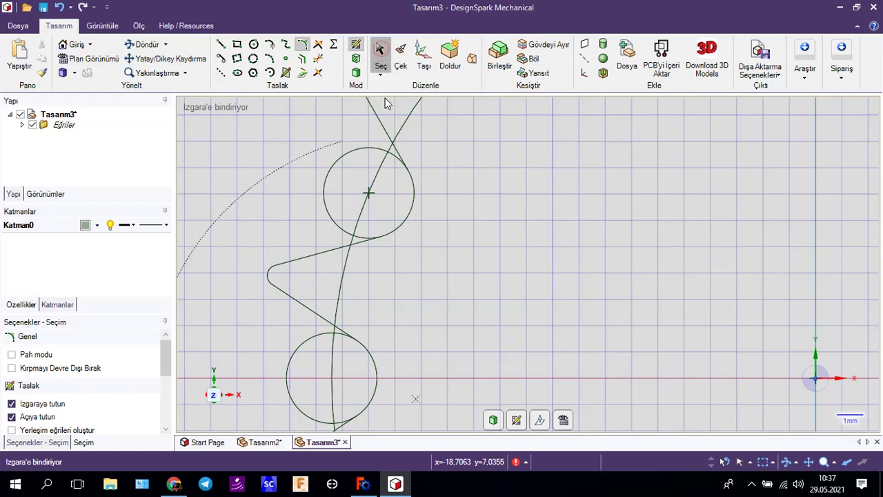
left_click(345, 276)
right_click(345, 276)
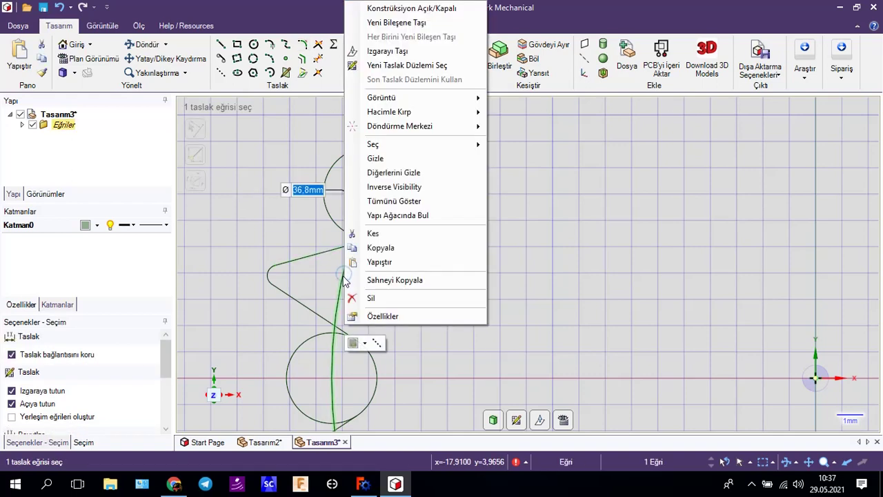
left_click(376, 297)
scroll(419, 260, "up", 2)
scroll(420, 260, "down", 4)
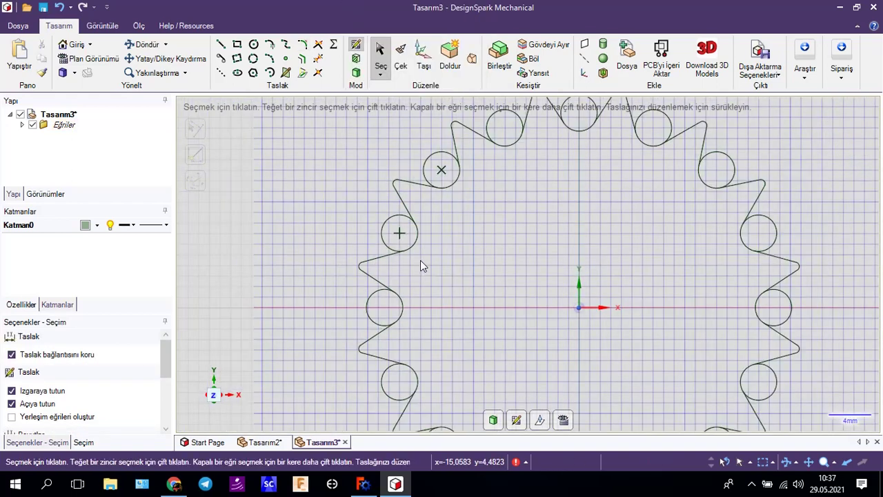
scroll(421, 260, "down", 1)
- Trim away the roller circle arcs in the left-side tooth gaps, including leftover arcs
left_click(407, 245)
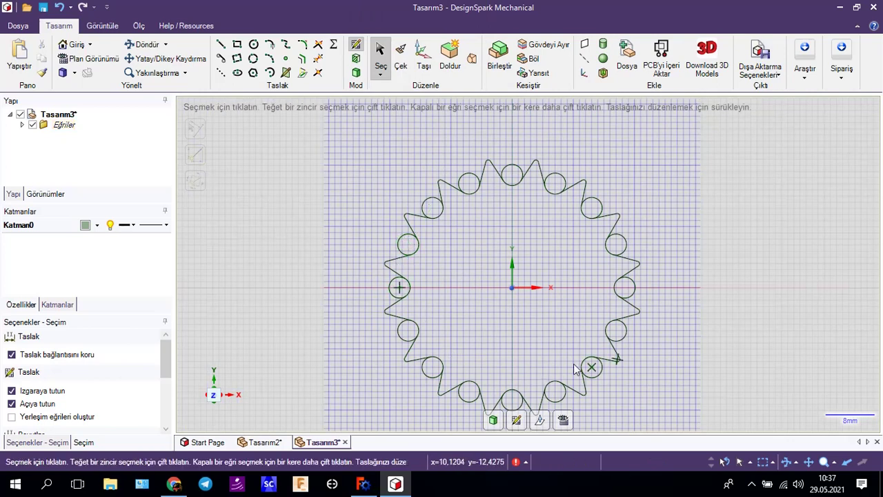
left_click(600, 363)
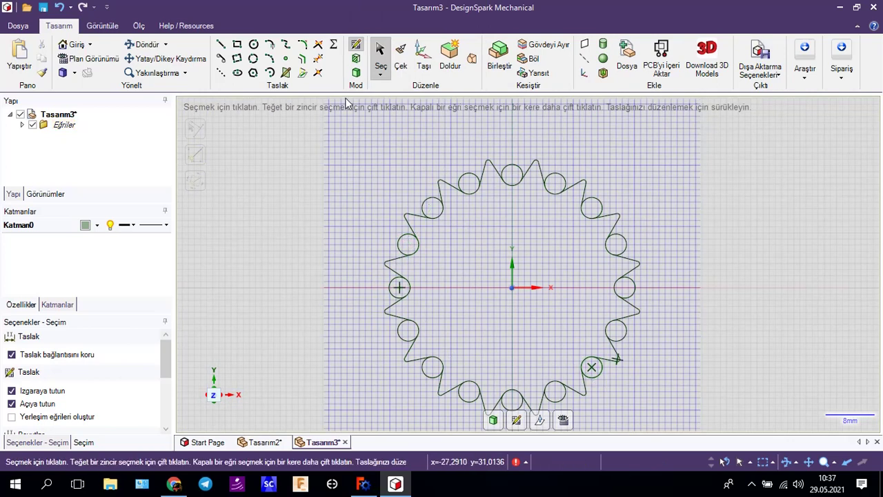
left_click(317, 60)
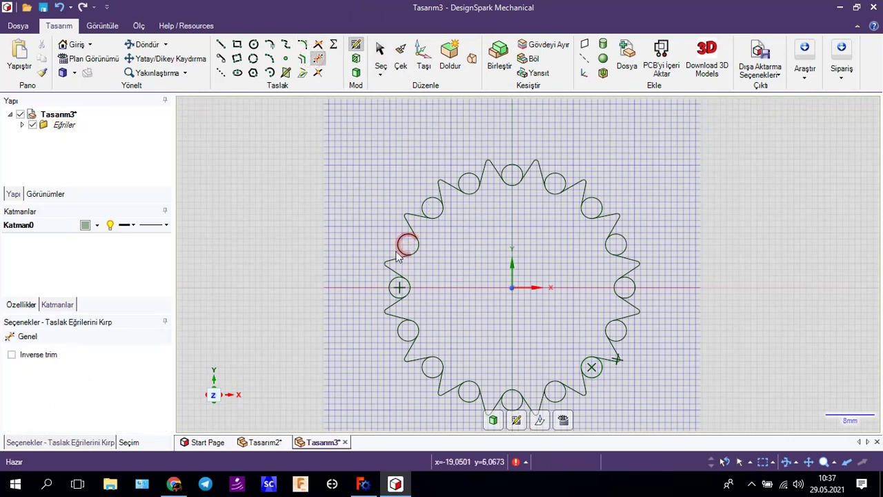
scroll(390, 255, "up", 3)
left_click(411, 232)
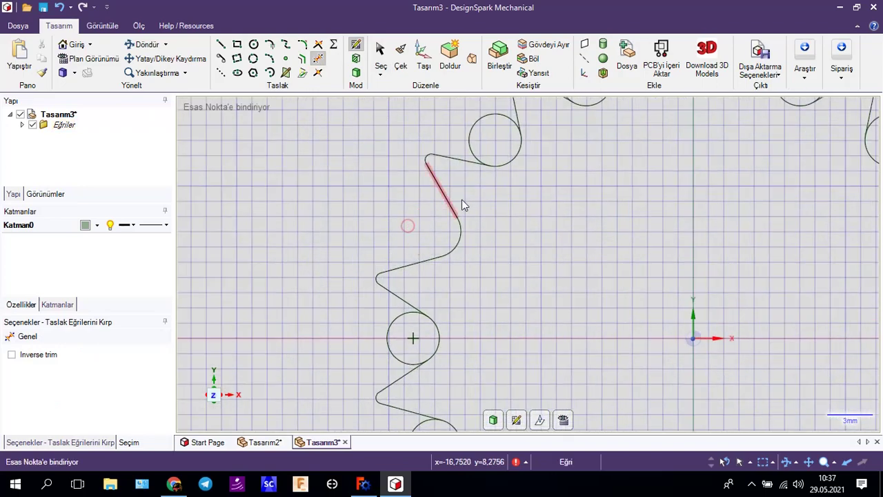
scroll(531, 230, "down", 5)
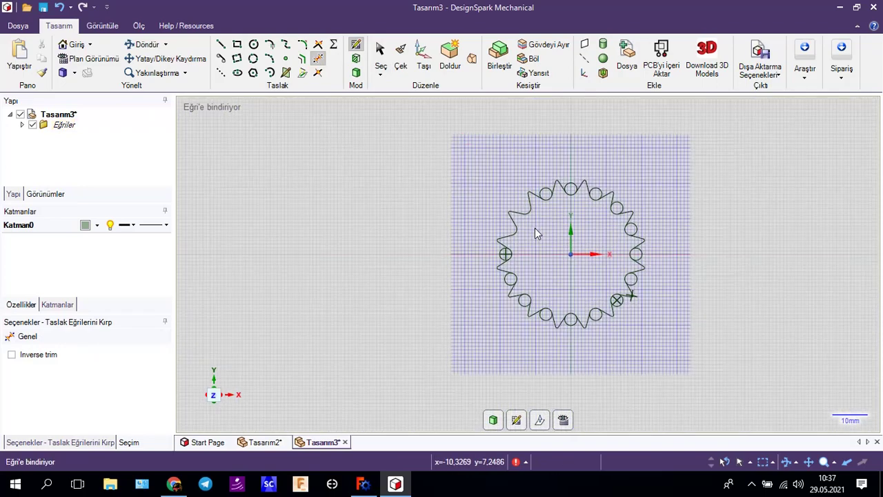
left_click(546, 195)
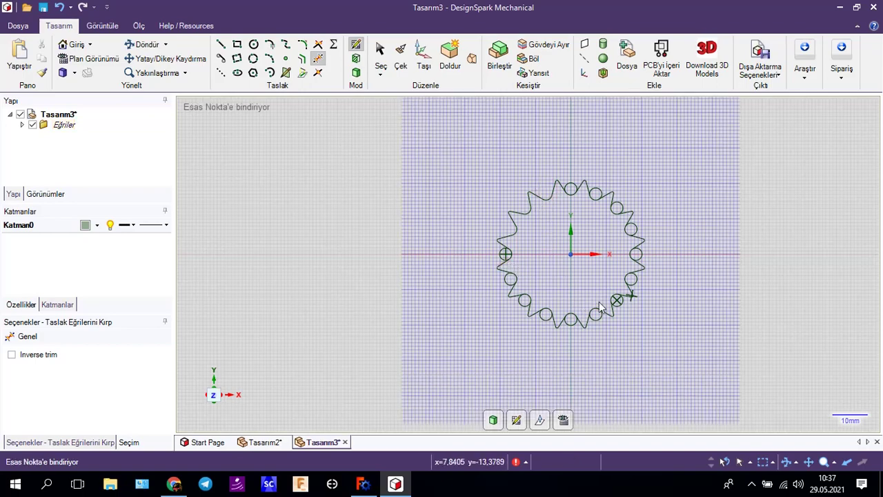
scroll(511, 270, "up", 2)
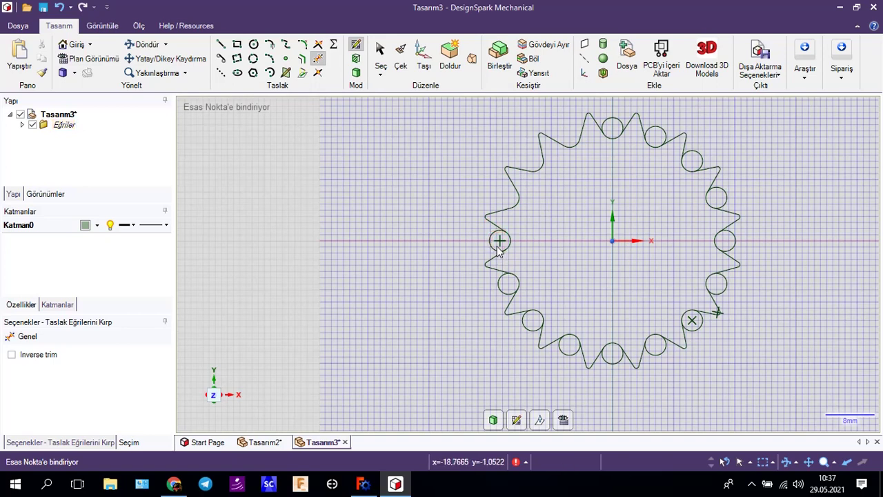
left_click(500, 245)
left_click(506, 285)
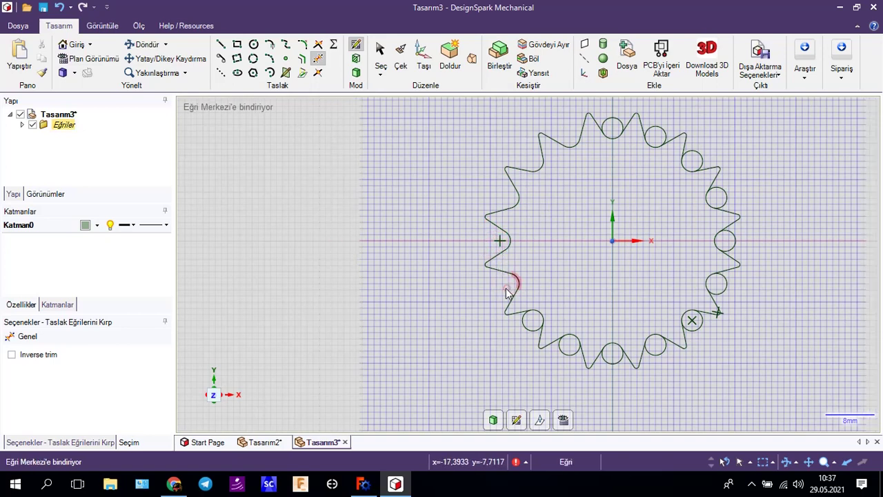
left_click(511, 284)
- Trim the remaining roller circles at the bottom, top and right side of the outline
left_click(531, 316)
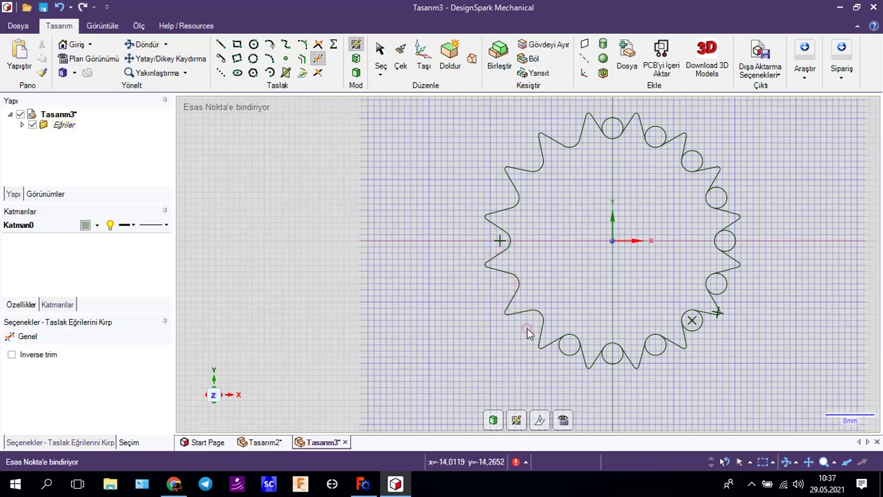
left_click(569, 352)
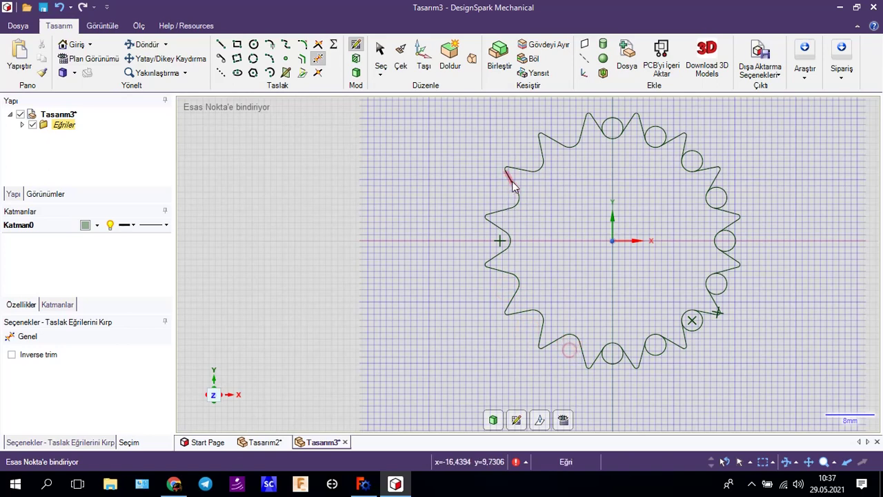
left_click(612, 129)
left_click(658, 136)
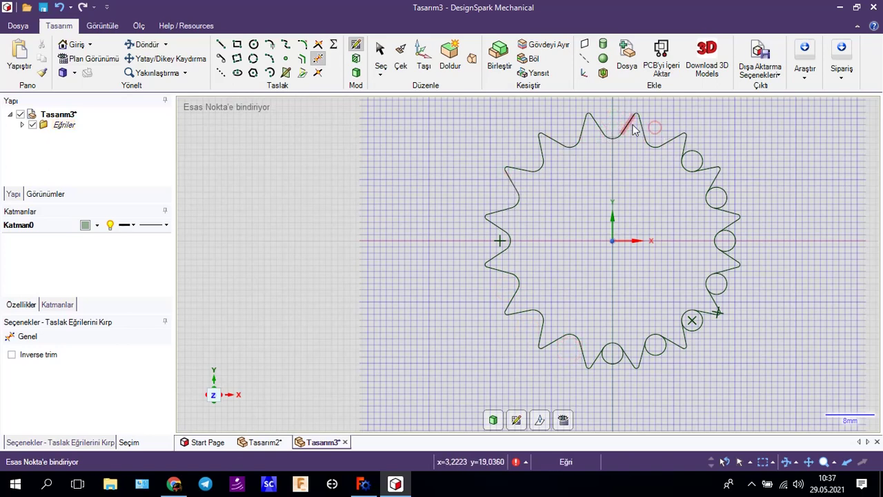
left_click(700, 158)
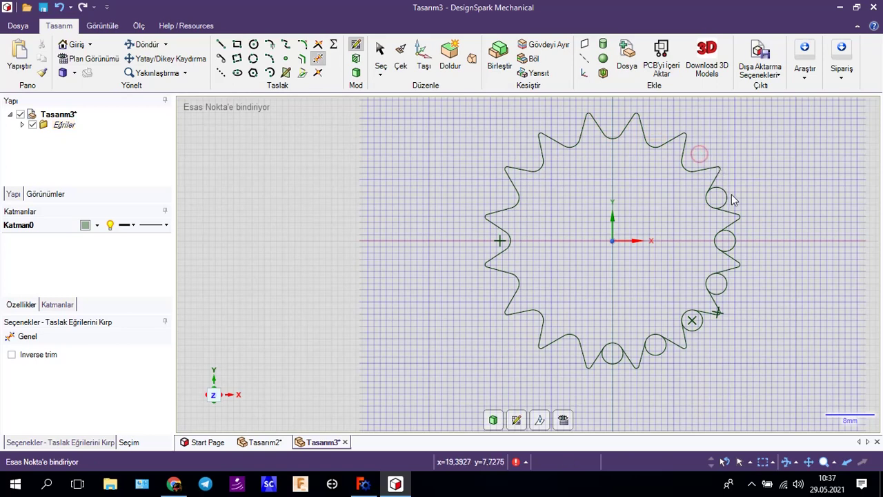
left_click(729, 200)
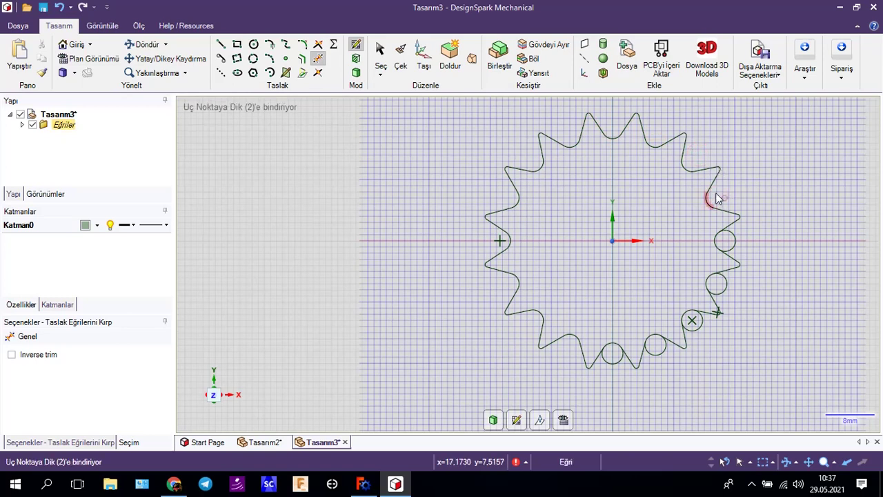
left_click(730, 245)
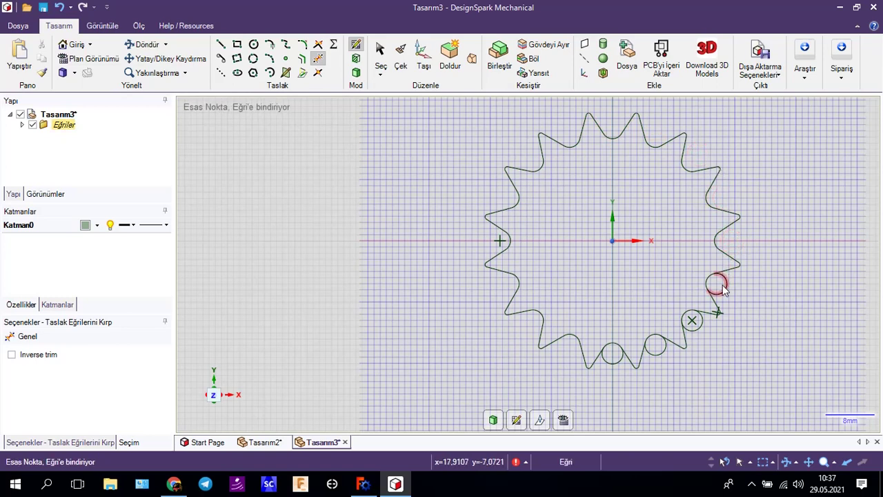
left_click(723, 286)
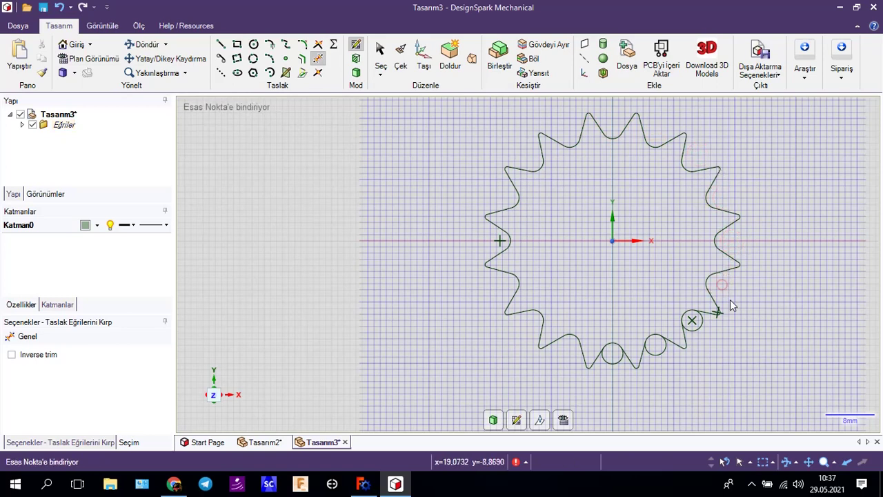
left_click(663, 358)
left_click(617, 361)
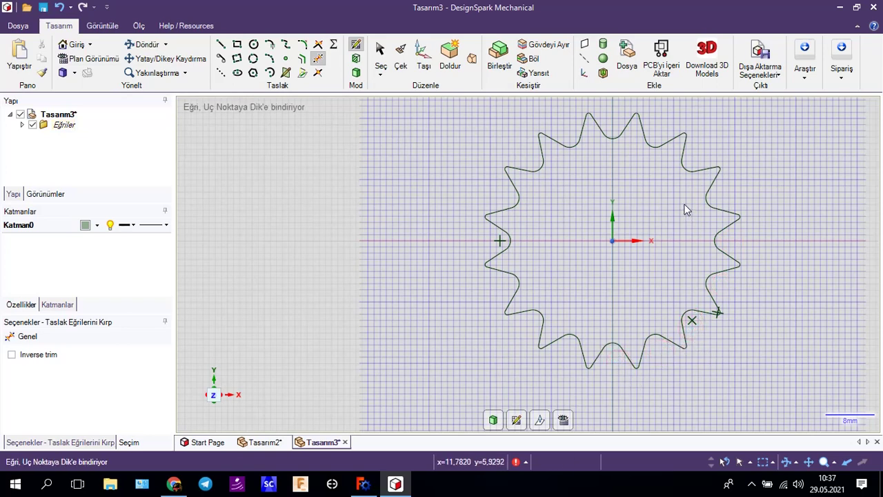
mouse_move(755, 193)
middle_mouse_down("shift")
mouse_move(688, 223)
mouse_move(609, 239)
middle_mouse_up("shift")
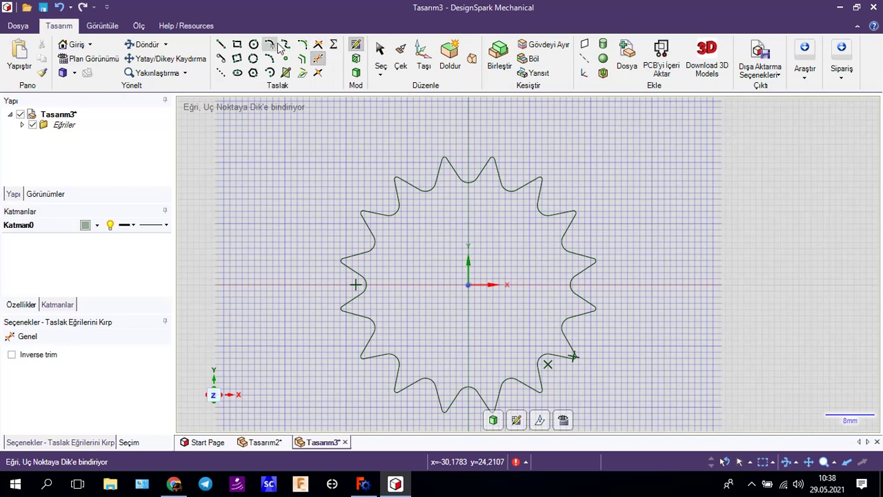
- Box-select all 64 gear outline curves and offset them 0.65 mm inside the original
left_click(302, 59)
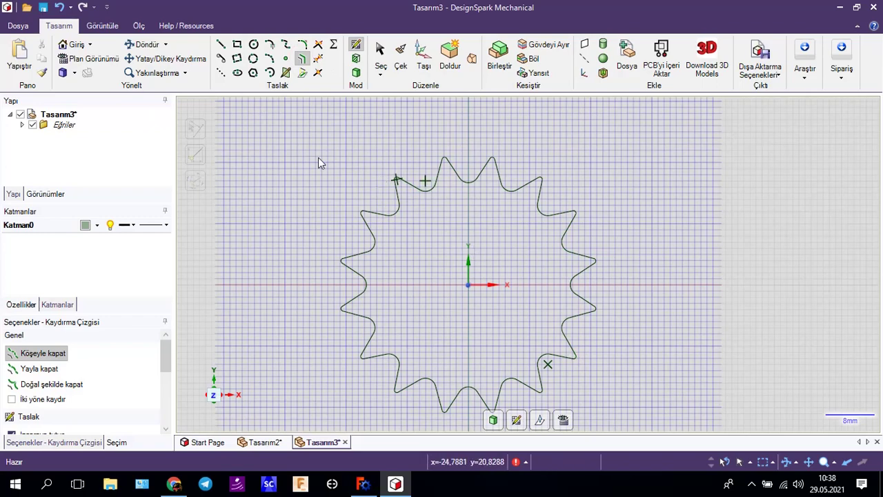
scroll(318, 165, "up", 1)
scroll(384, 181, "up", 2)
scroll(460, 231, "down", 4)
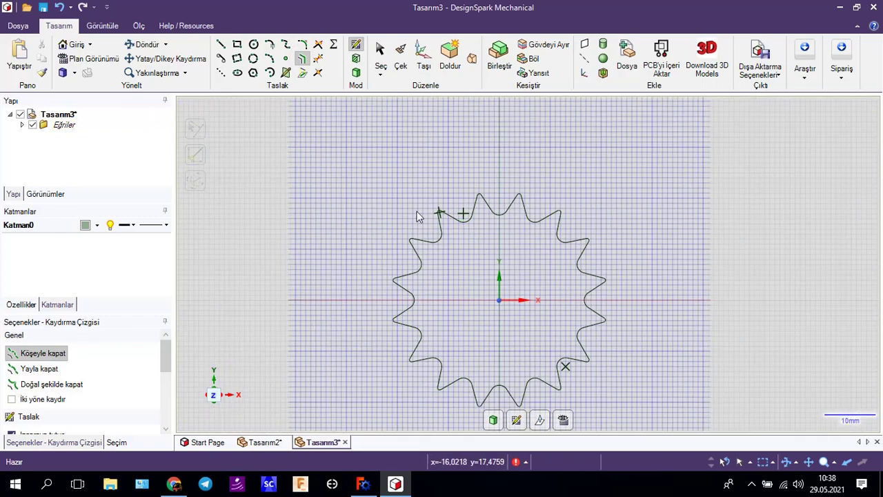
left_click(380, 54)
left_click_drag(314, 163, 673, 410)
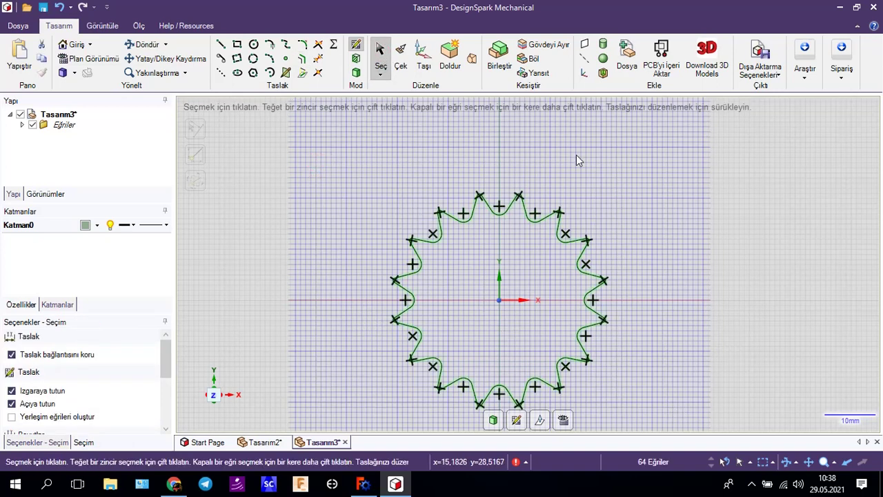
left_click(301, 59)
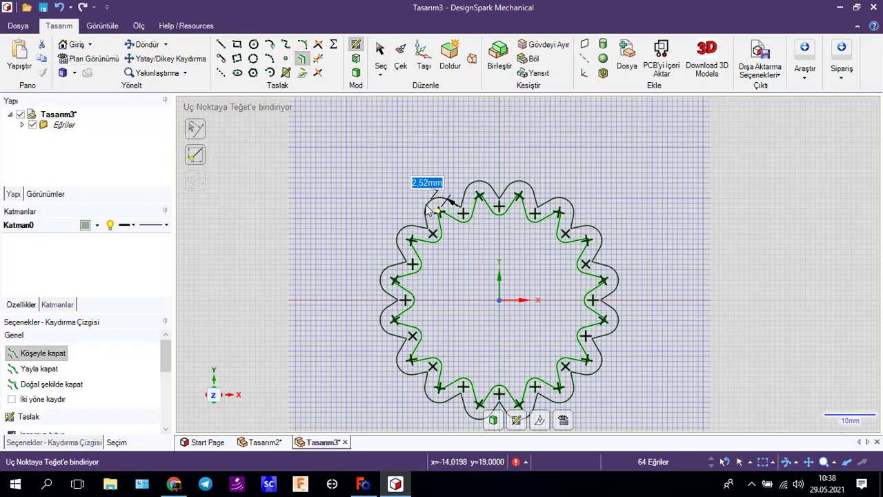
scroll(444, 225, "up", 5)
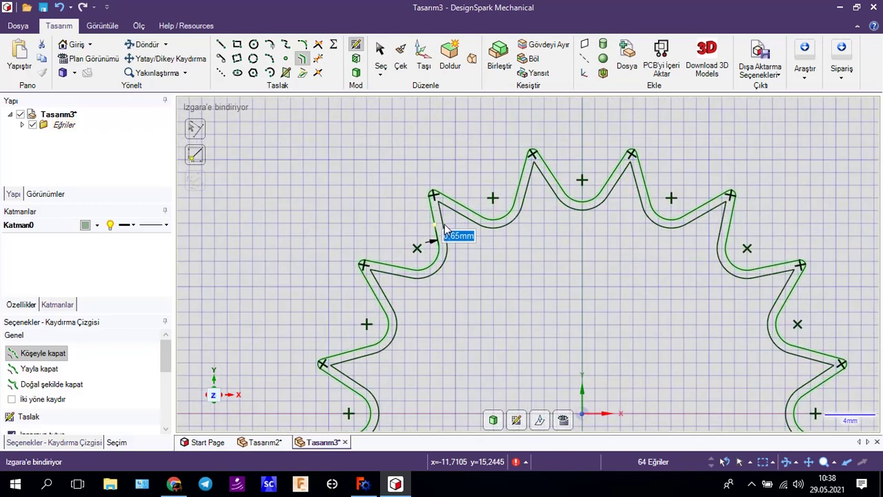
left_click(444, 226)
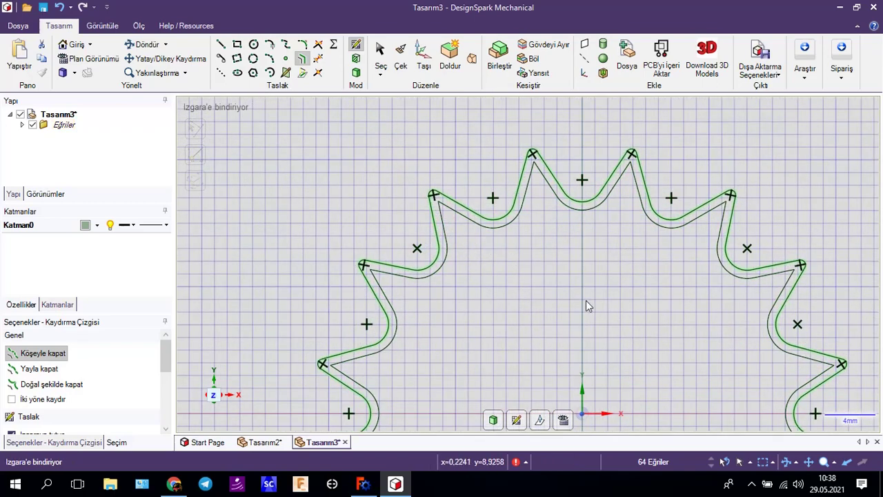
scroll(586, 300, "down", 2)
scroll(584, 287, "down", 2)
mouse_move(592, 309)
middle_mouse_down("shift")
mouse_move(523, 251)
mouse_move(499, 200)
middle_mouse_up("shift")
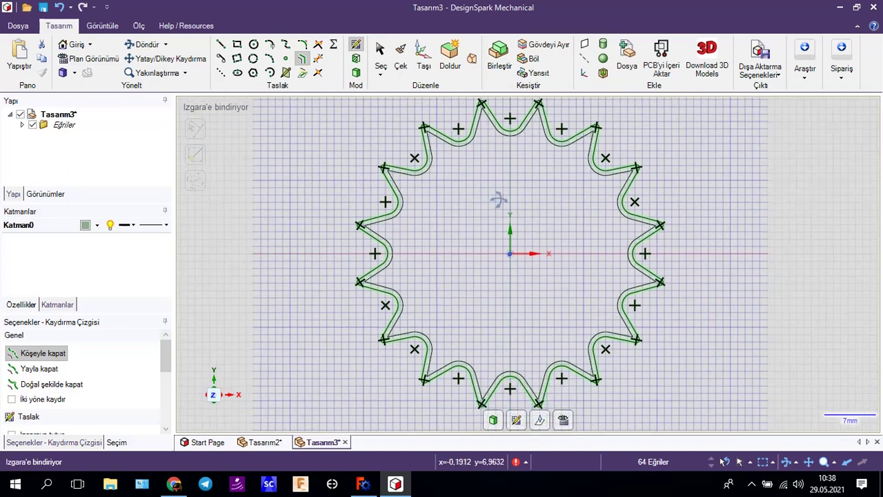
- Draw 22.8 mm and 14.14 mm diameter circles at the gear centre, then begin a 7.21 mm one
left_click(253, 44)
left_click(509, 254)
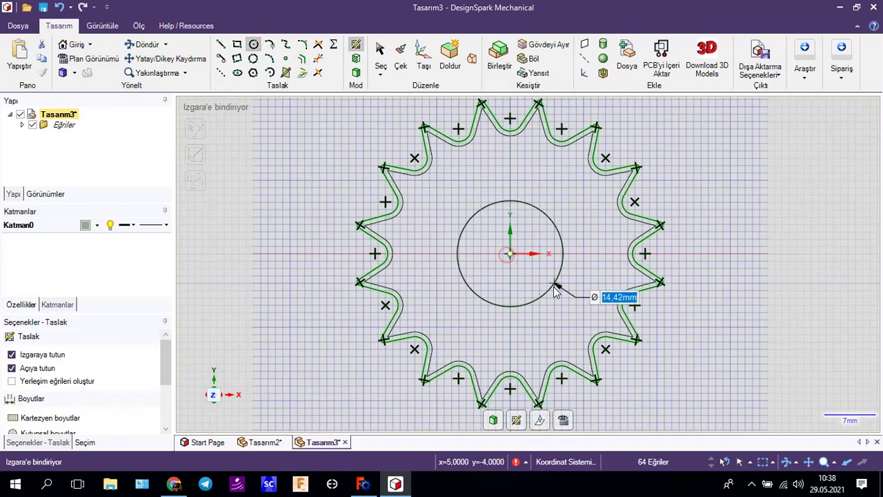
left_click(585, 301)
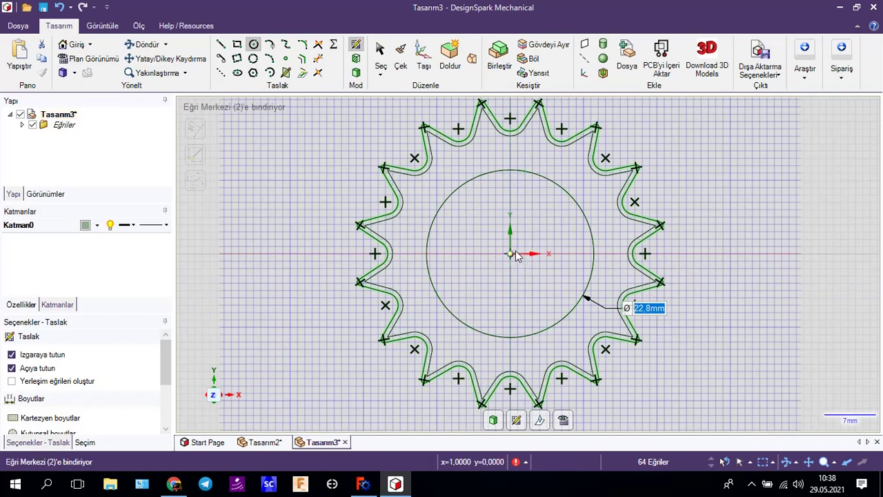
left_click(511, 254)
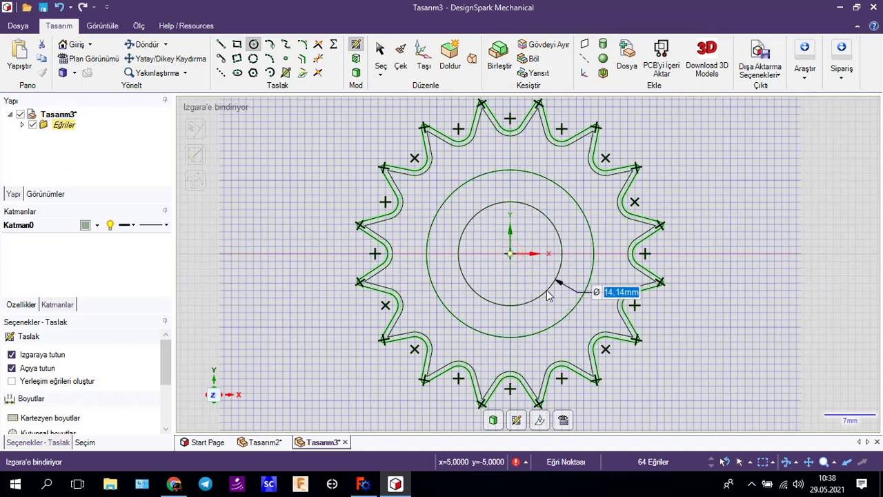
left_click(547, 296)
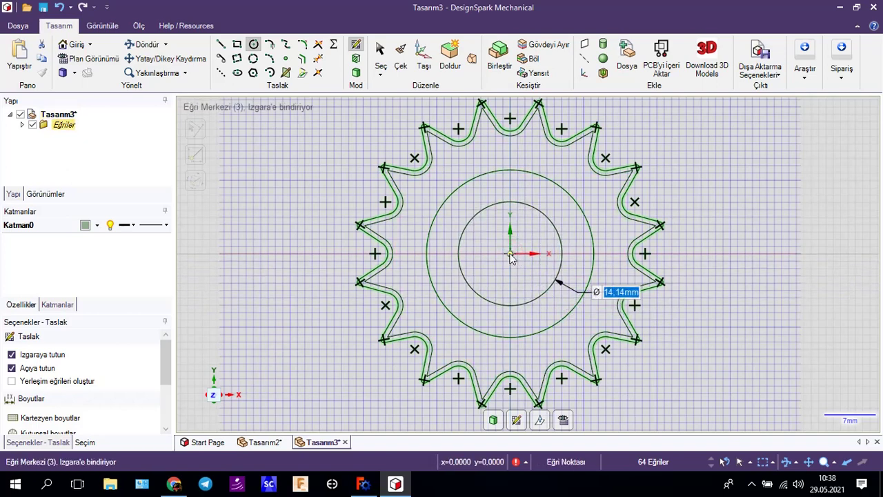
left_click(509, 255)
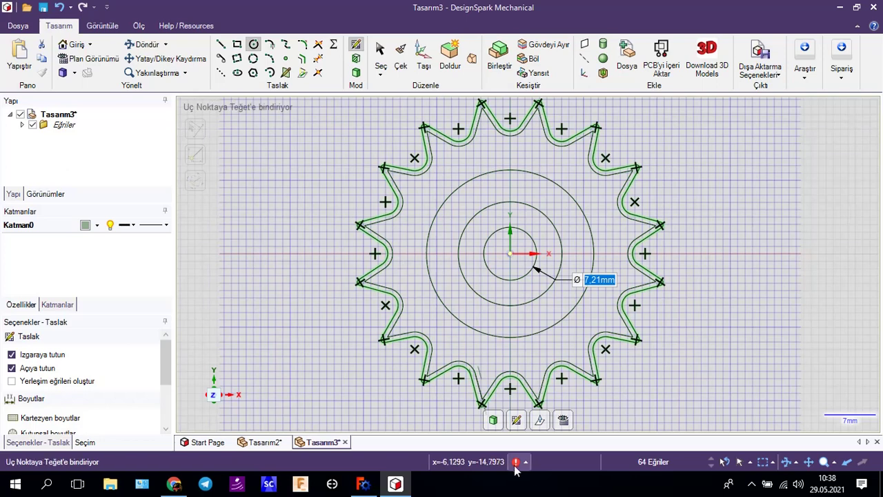
- Switch the sketch to 3D and delete the small centre disc to leave a bore
left_click(495, 421)
middle_click_drag(759, 281, 676, 296)
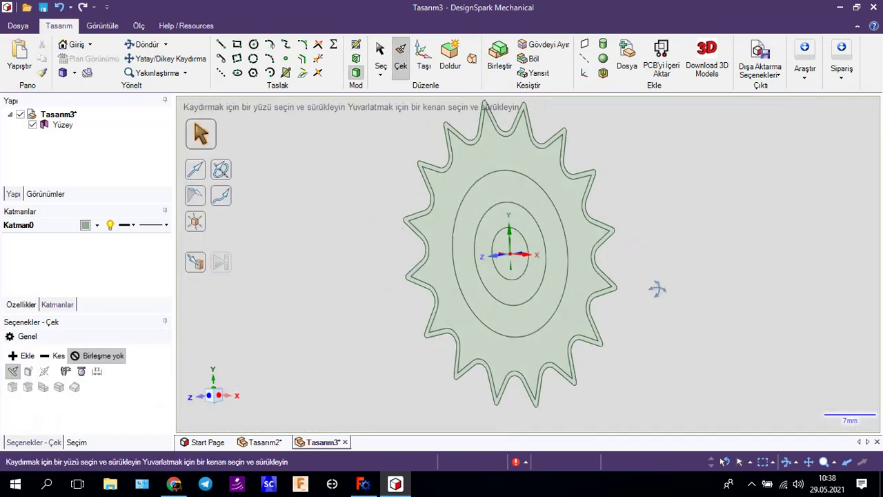
left_click(523, 196)
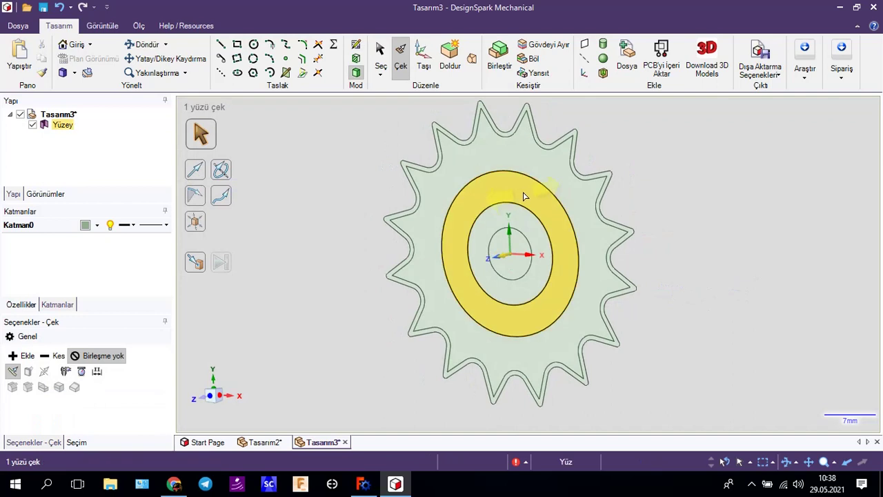
left_click(521, 246)
right_click(521, 245)
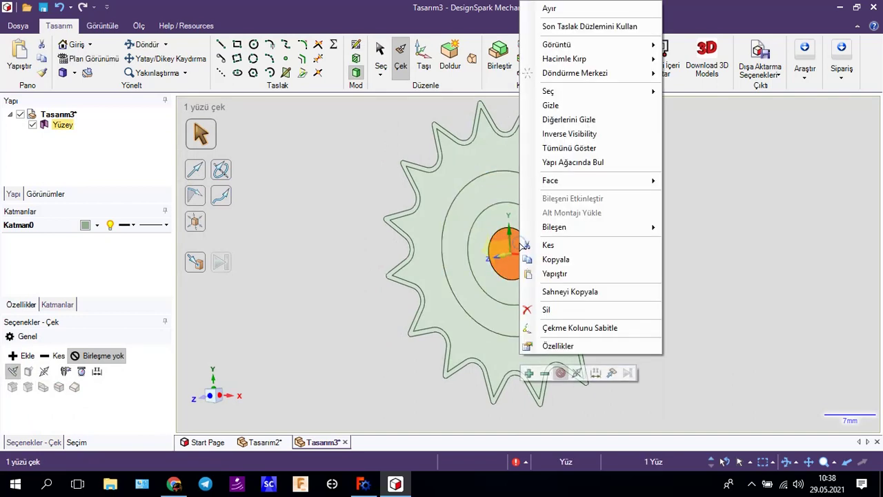
left_click(556, 310)
- Pull the inner and wider rings in both directions to form a raised hub
left_click(499, 225)
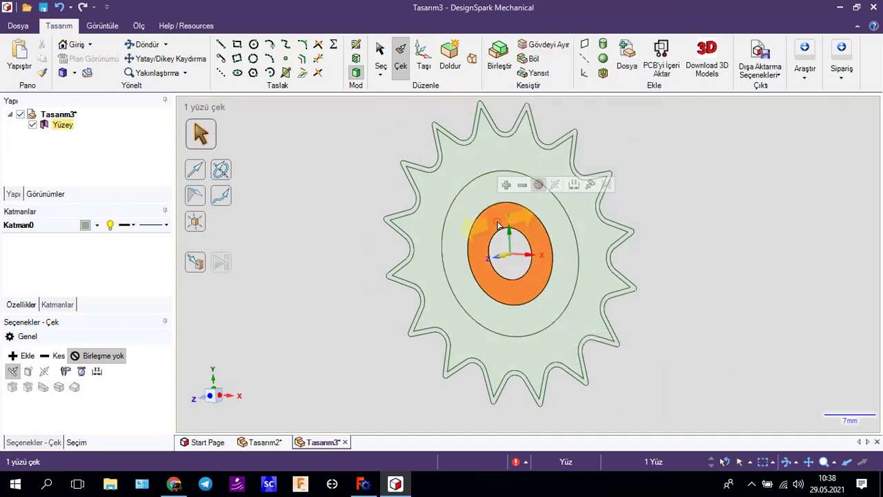
left_click(556, 186)
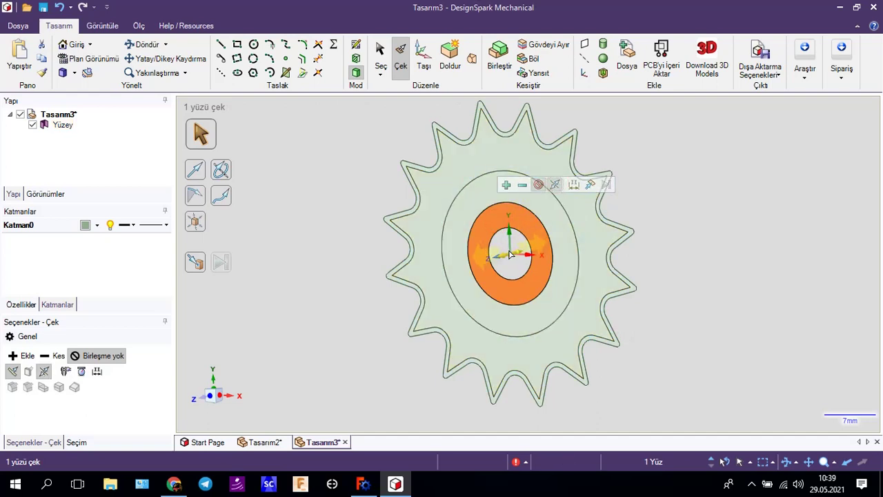
mouse_move(498, 257)
left_mouse_down()
mouse_move(474, 268)
mouse_move(513, 191)
left_mouse_up()
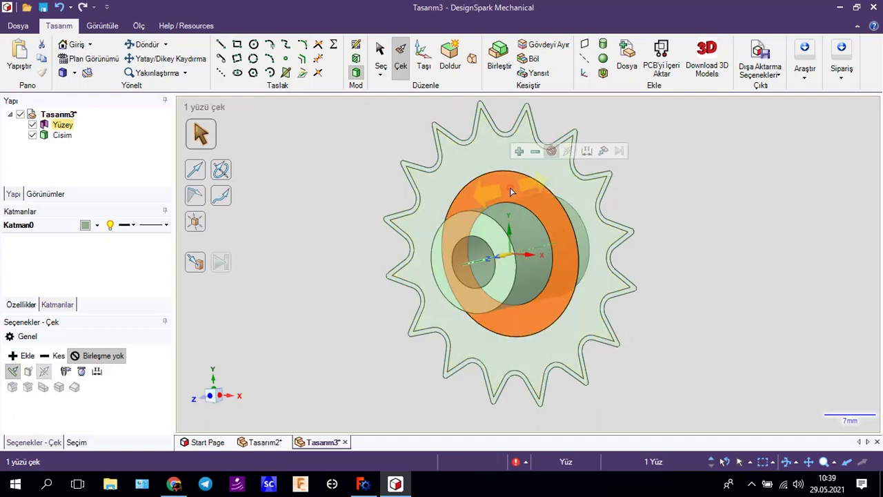
left_click(545, 159)
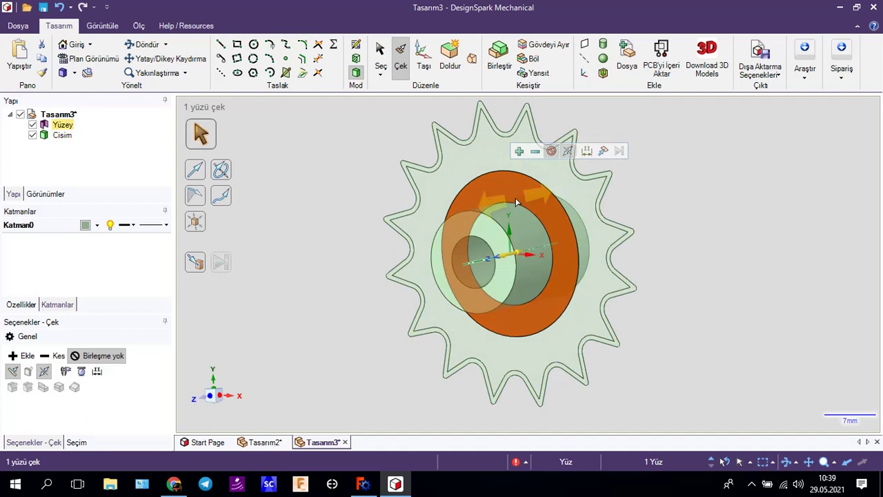
left_click(499, 212)
- Thicken the toothed gear face by 4.54 mm and select the tooth outline band face
left_click(509, 152)
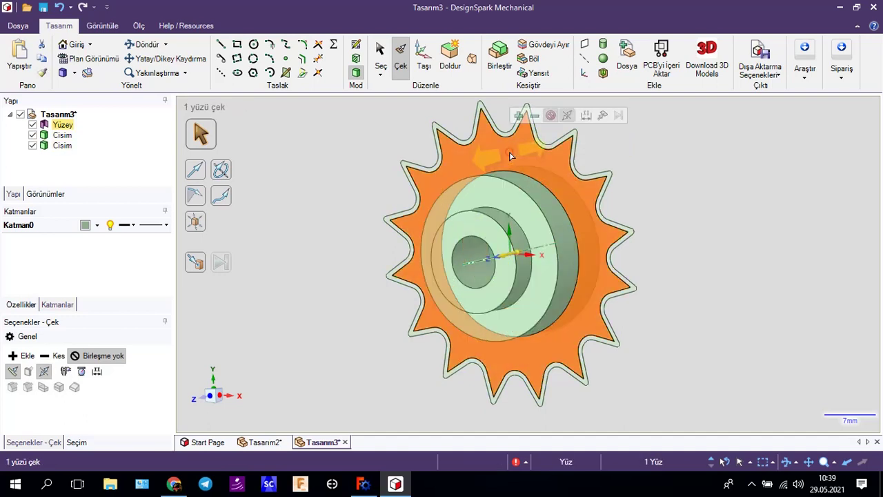
left_click_drag(507, 164, 508, 161)
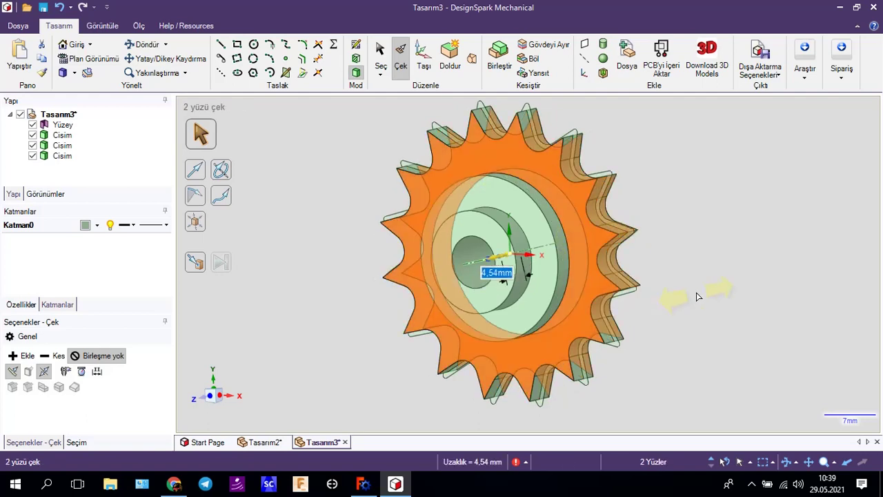
middle_click_drag(681, 296, 644, 327)
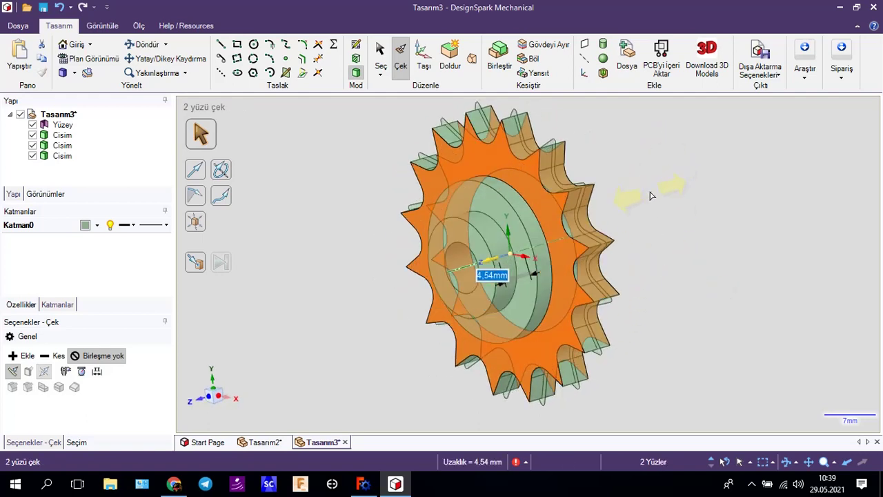
scroll(627, 319, "up", 2)
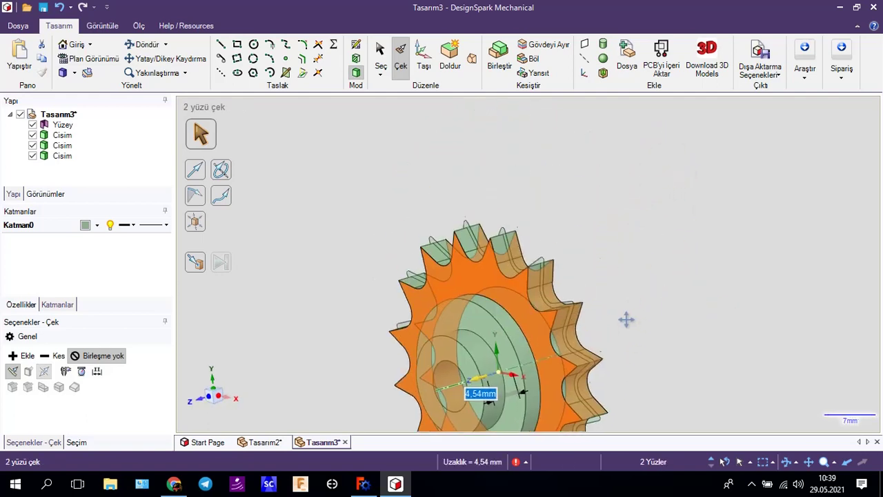
scroll(611, 292, "up", 3)
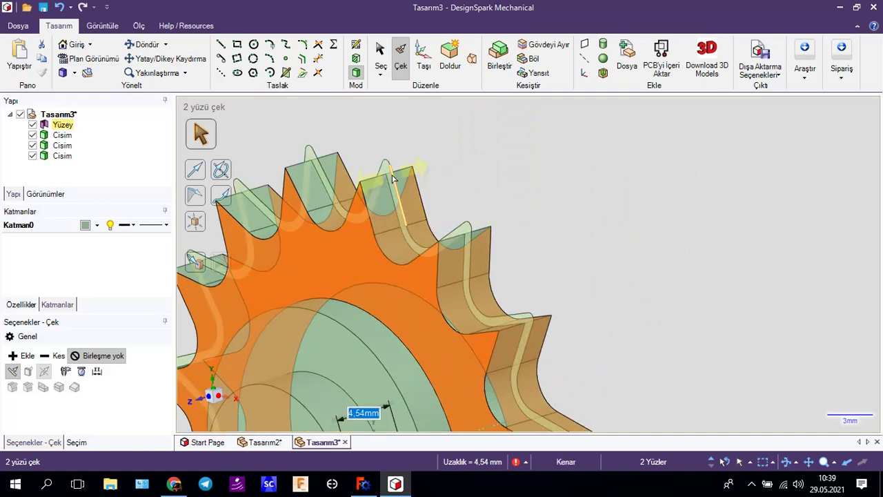
left_click(388, 174)
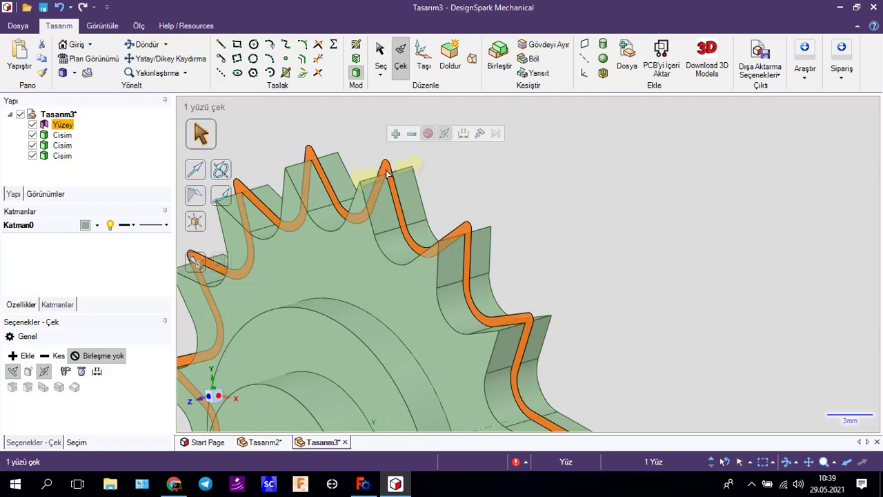
- Pull the selected tooth outline band into a solid toothed rim, reaching 11.38 mm
mouse_move(388, 174)
left_mouse_down()
mouse_move(320, 195)
mouse_move(332, 191)
left_mouse_up()
mouse_move(700, 375)
middle_mouse_down()
mouse_move(714, 243)
mouse_move(683, 324)
middle_mouse_up()
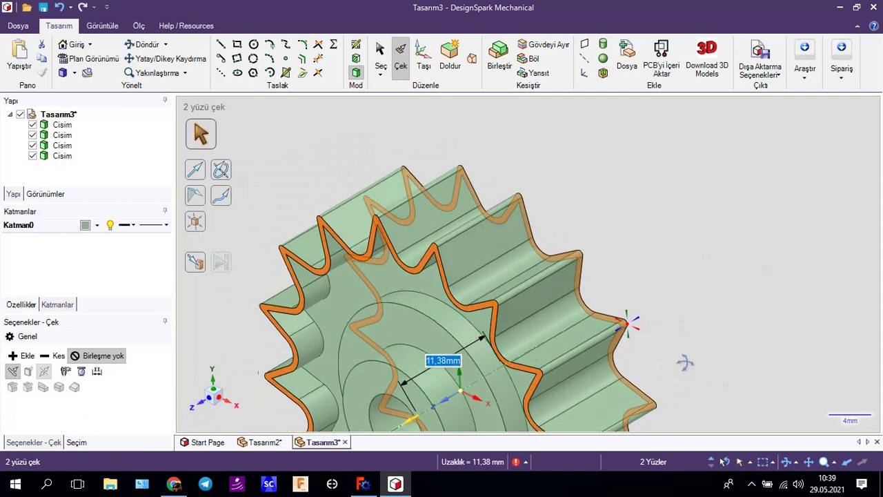
left_click(680, 254)
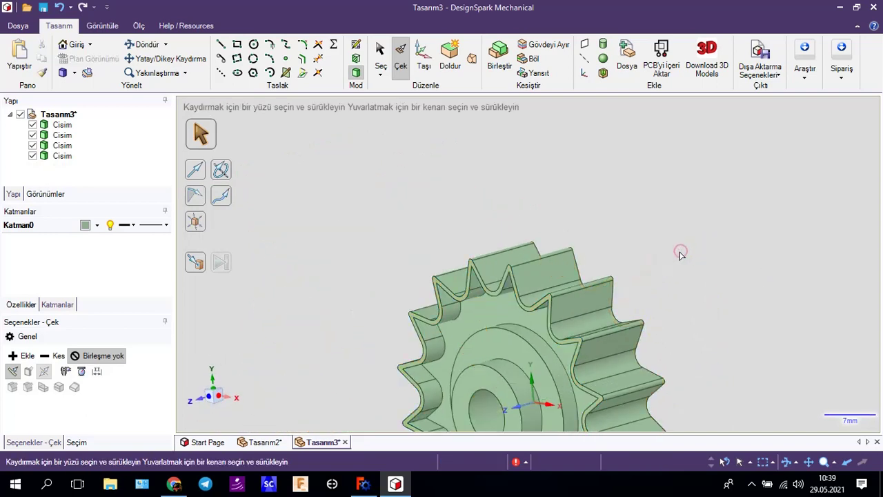
middle_click_drag(674, 317, 682, 123, "shift")
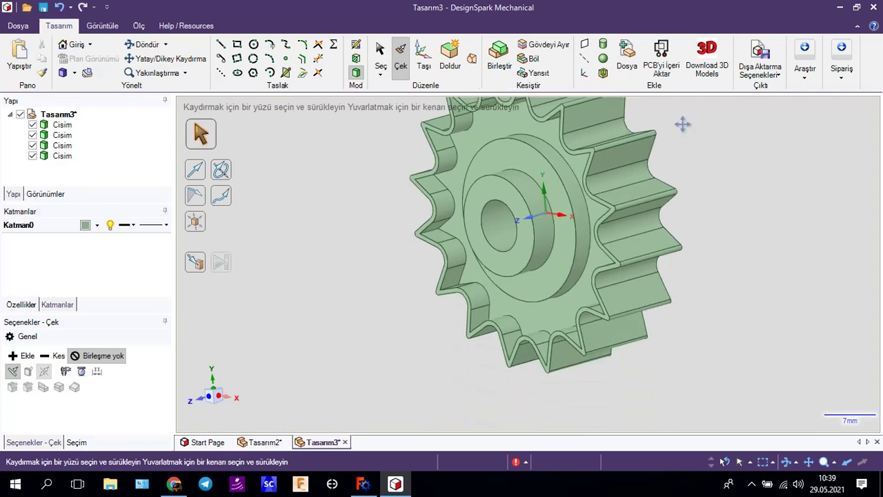
mouse_move(710, 305)
middle_mouse_down()
mouse_move(670, 295)
mouse_move(704, 279)
middle_mouse_up()
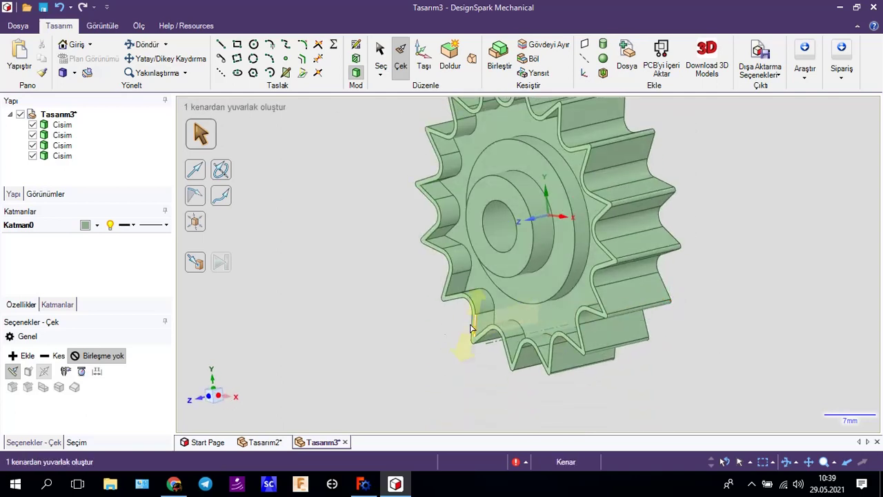
left_click(262, 443)
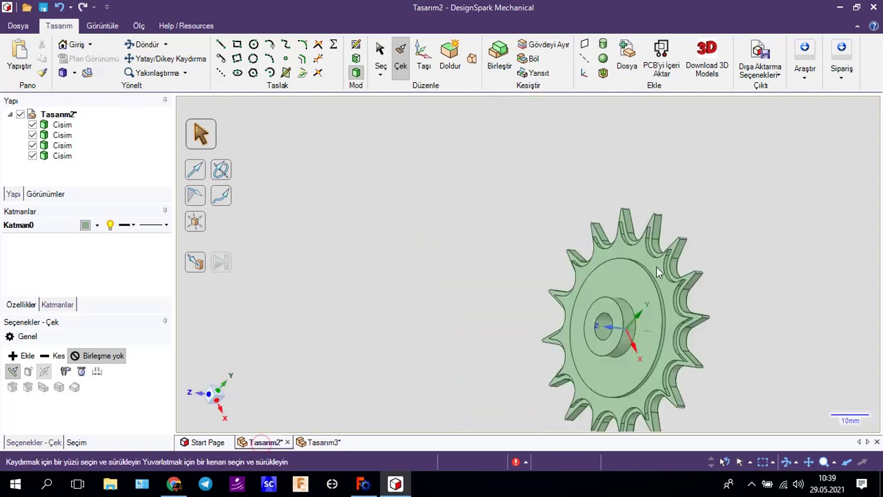
left_click(317, 443)
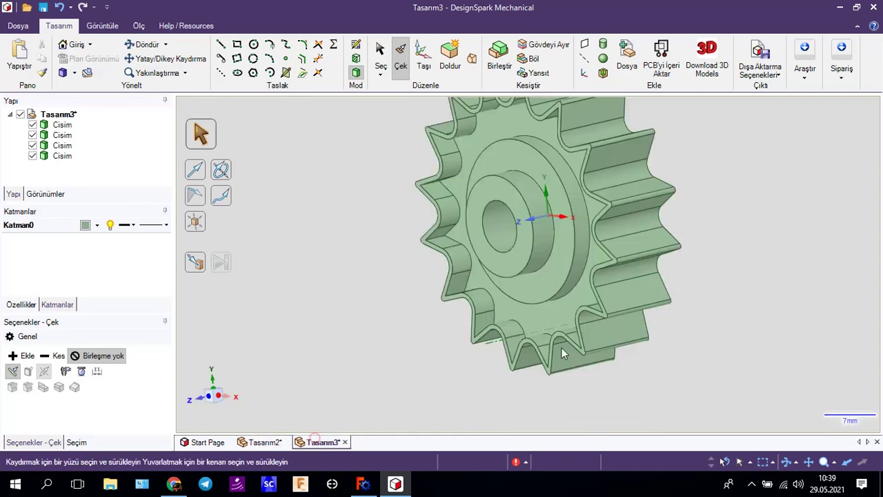
middle_click_drag(778, 233, 675, 291)
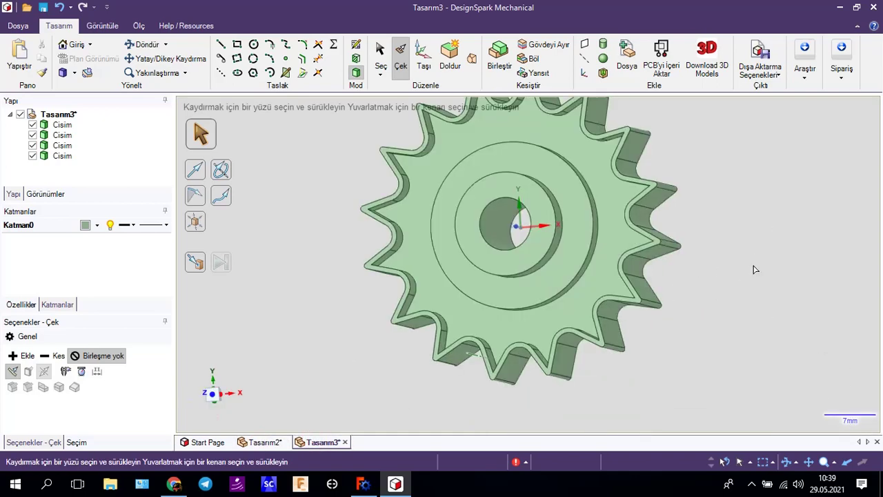
middle_click_drag(754, 269, 670, 280)
scroll(670, 274, "up", 3)
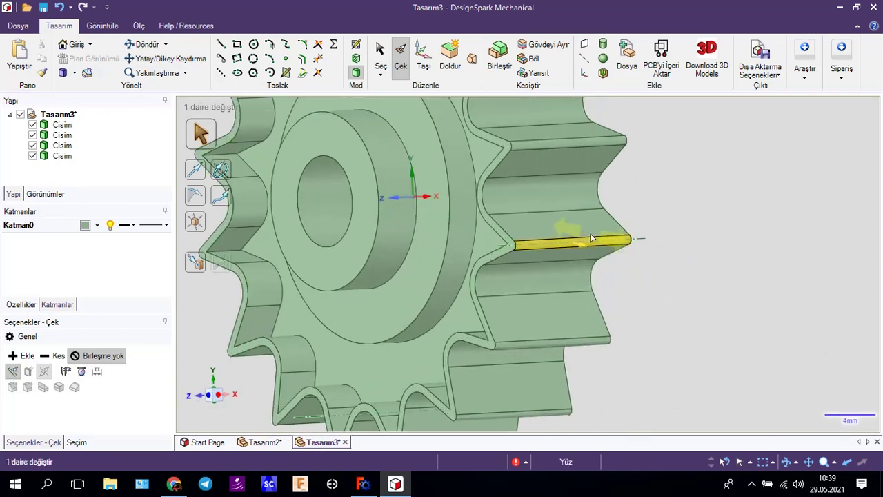
- Select the upper tooth flank's long edge together with its flat flank face
left_click(547, 179)
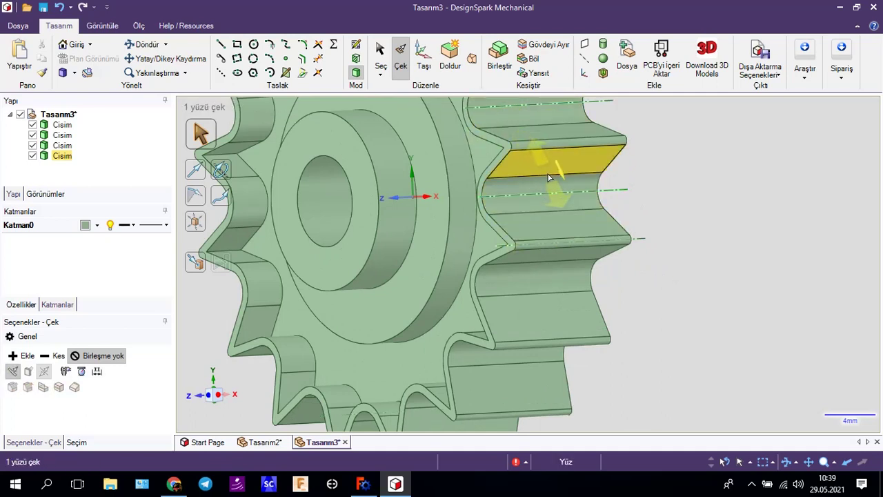
key("Escape")
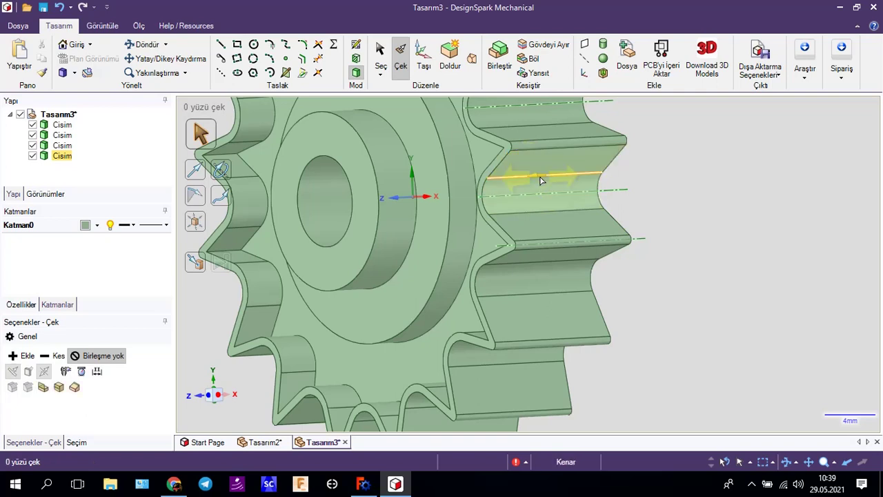
left_click(541, 180)
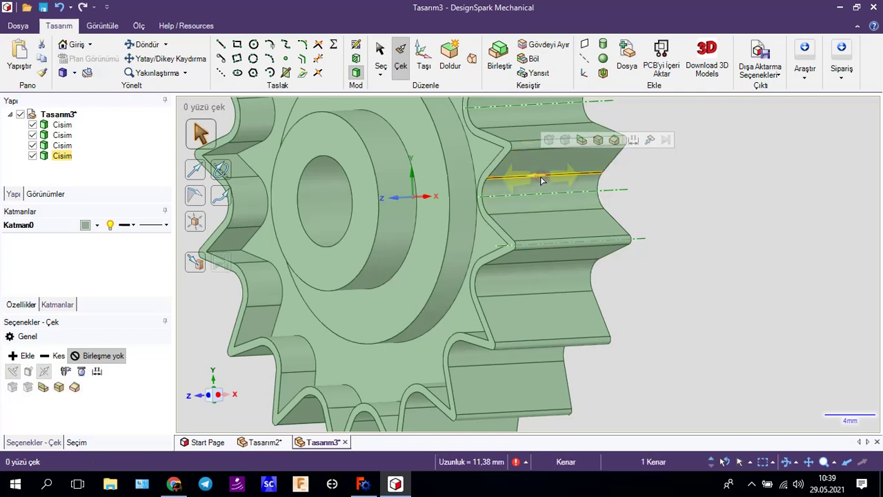
left_click(538, 218, "ctrl")
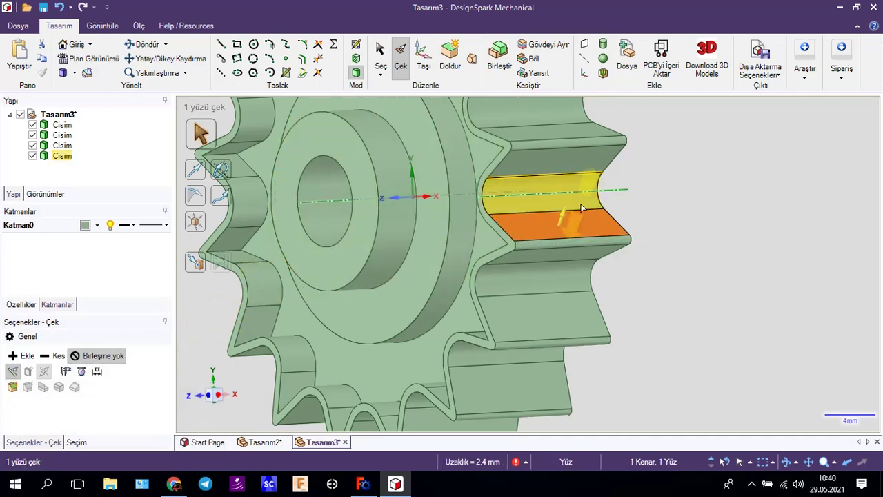
- Trial-pull a tooth-gap face outward, then undo it twice to restore the earlier state
mouse_move(589, 213)
middle_mouse_down()
mouse_move(765, 211)
mouse_move(827, 228)
middle_mouse_up()
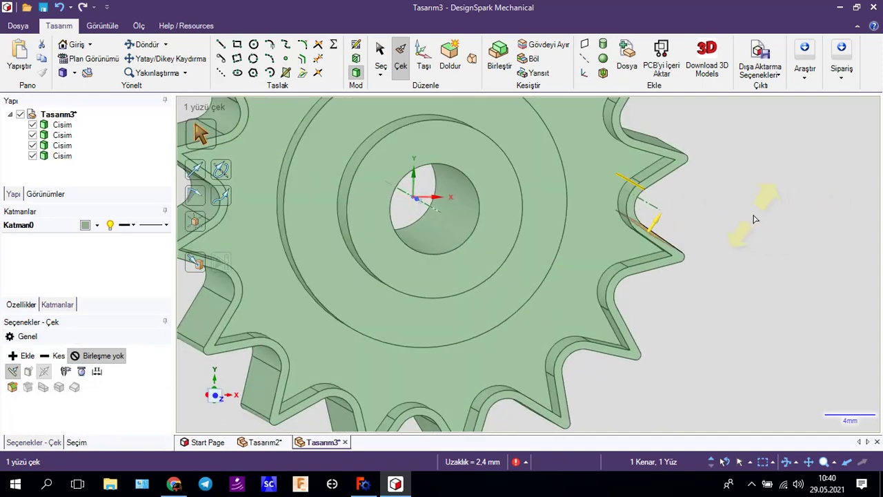
middle_click_drag(755, 218, 725, 239)
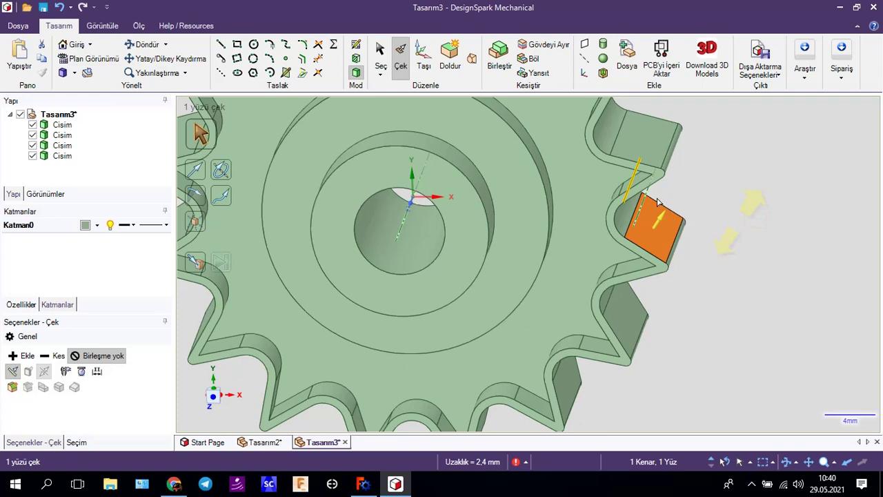
left_click_drag(683, 245, 743, 270)
middle_click_drag(655, 176, 694, 232)
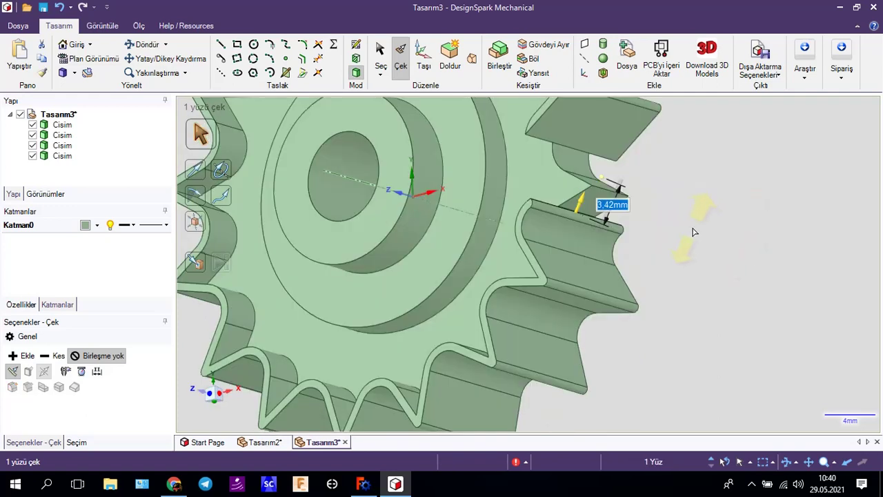
key("ctrl+z")
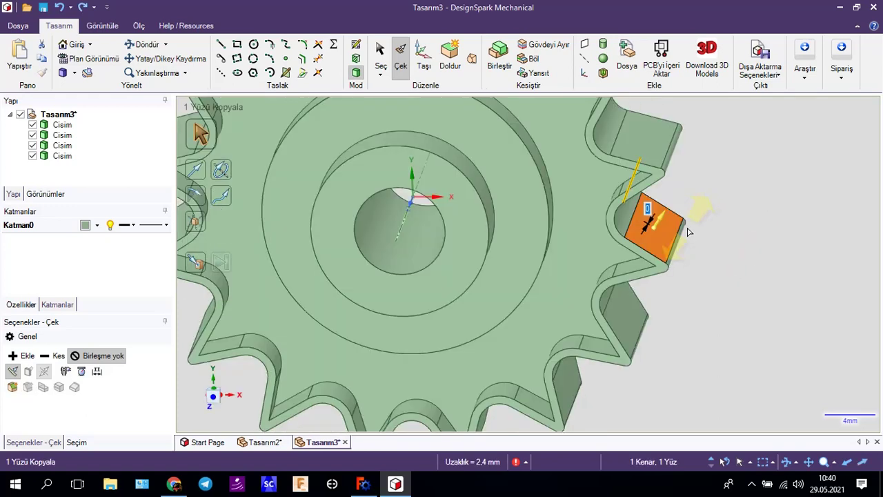
key("ctrl+z")
- Select the upper tooth flank face plus its middle and upper long edges
scroll(661, 249, "up", 3)
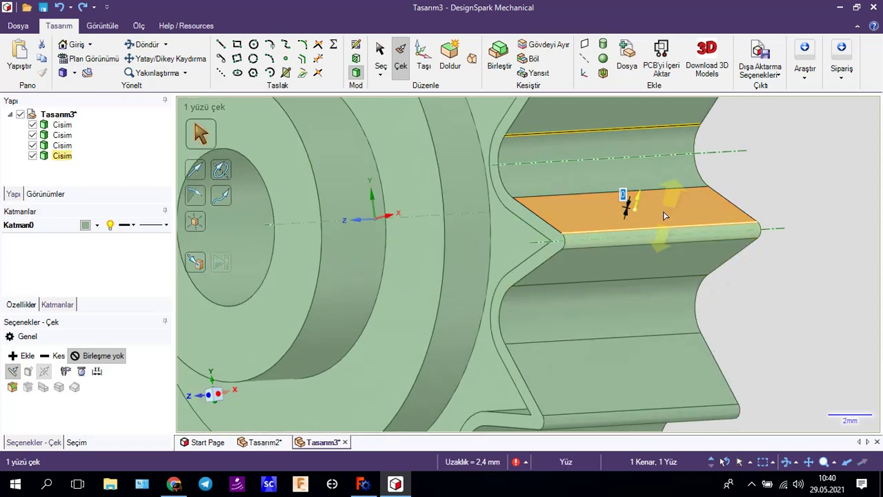
left_click(594, 133)
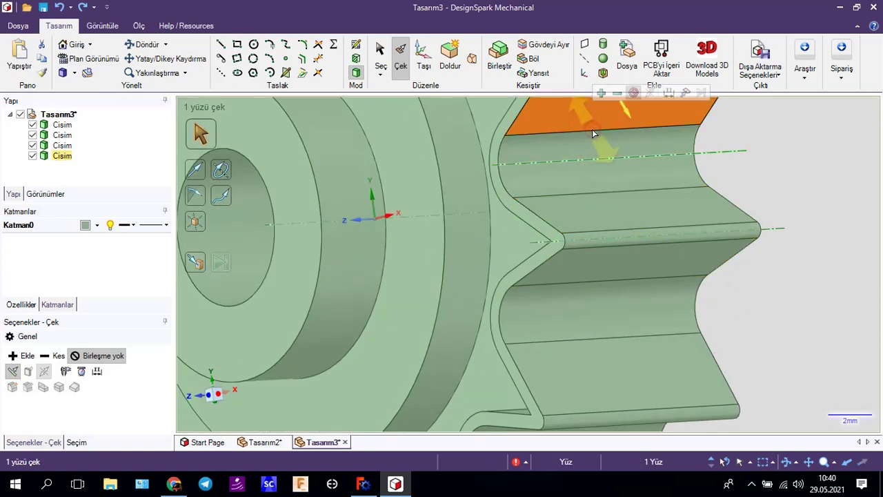
left_click(694, 189)
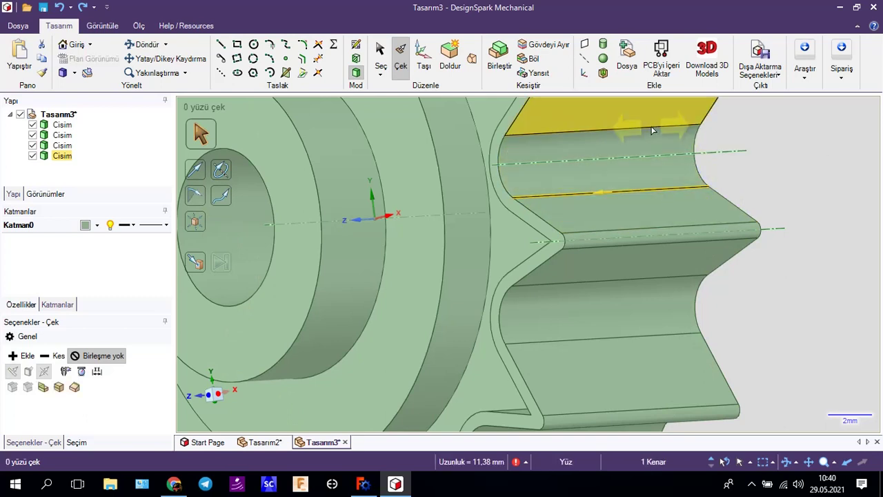
left_click(653, 128, "ctrl")
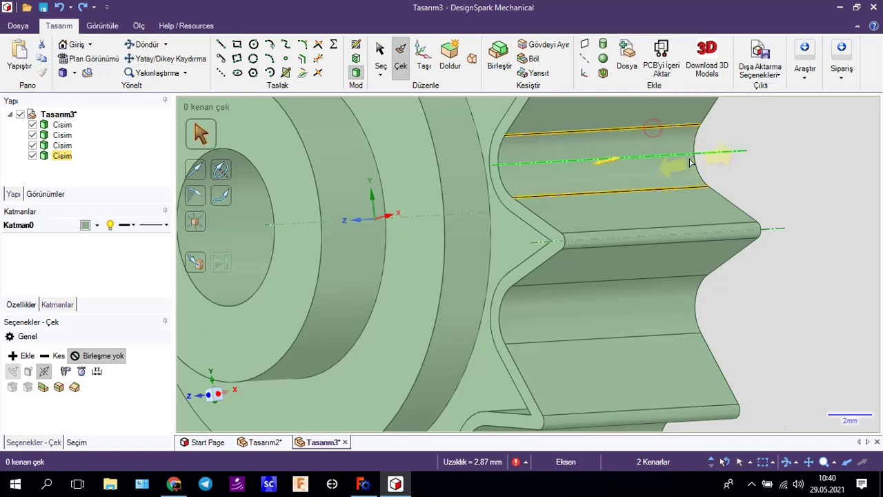
middle_click_drag(758, 183, 798, 183)
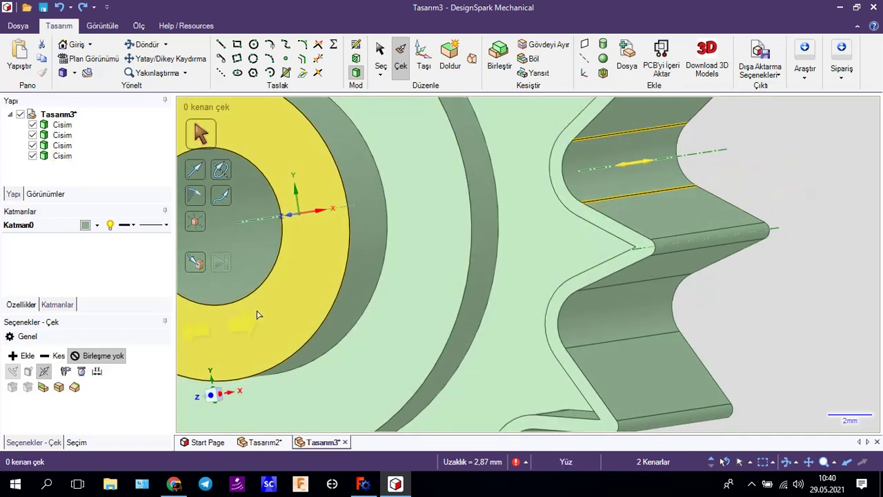
- Revolve the two flank edges about an axis by 0,13mm in plan view; the edit fails
left_click(75, 389)
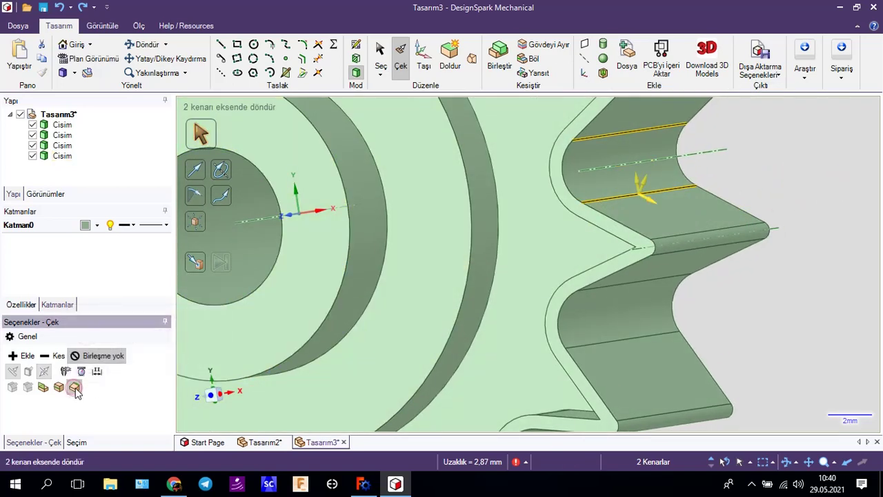
key("v")
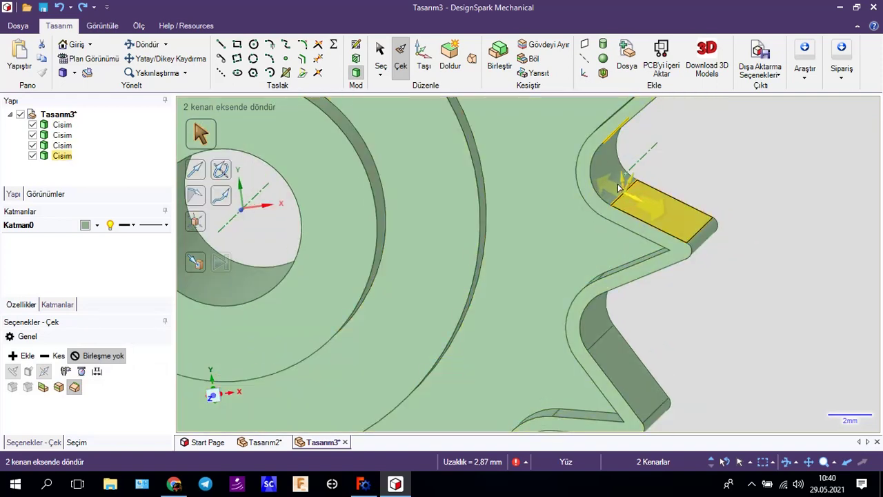
left_click_drag(617, 184, 617, 192)
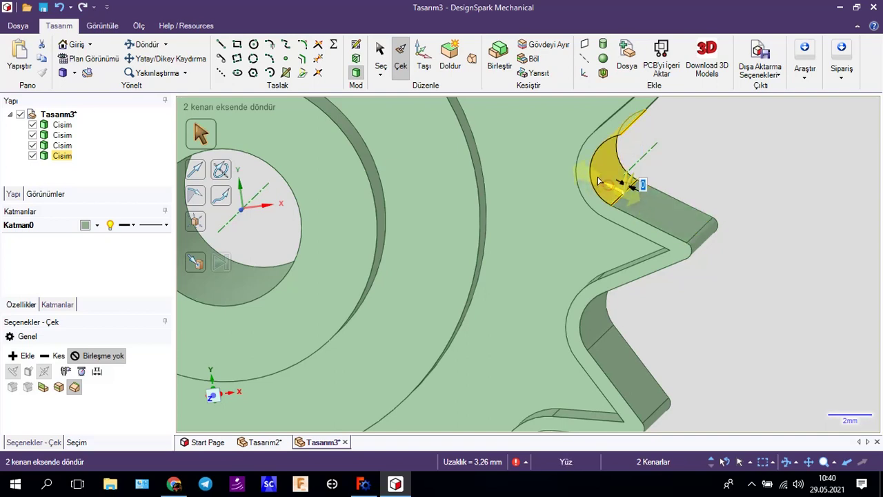
key("Tab")
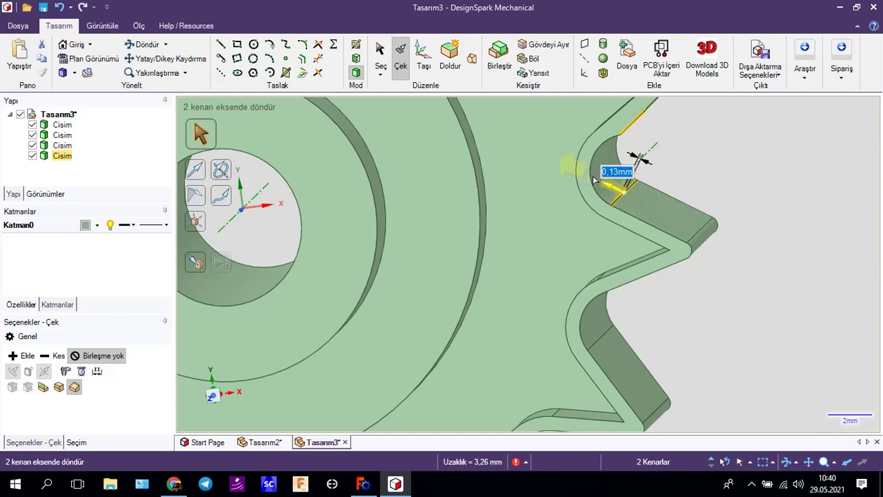
key("Return")
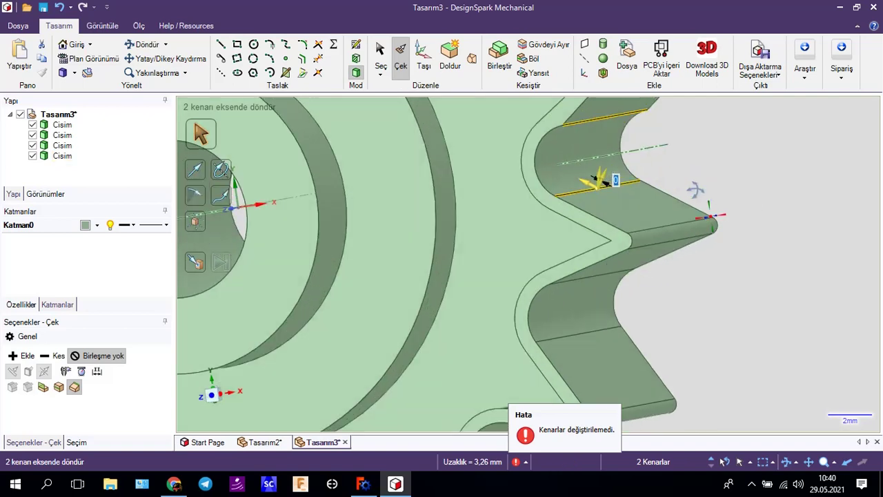
- Undo a trial flank pull and select the whole loop of tooth flank faces
middle_click_drag(593, 181, 618, 178)
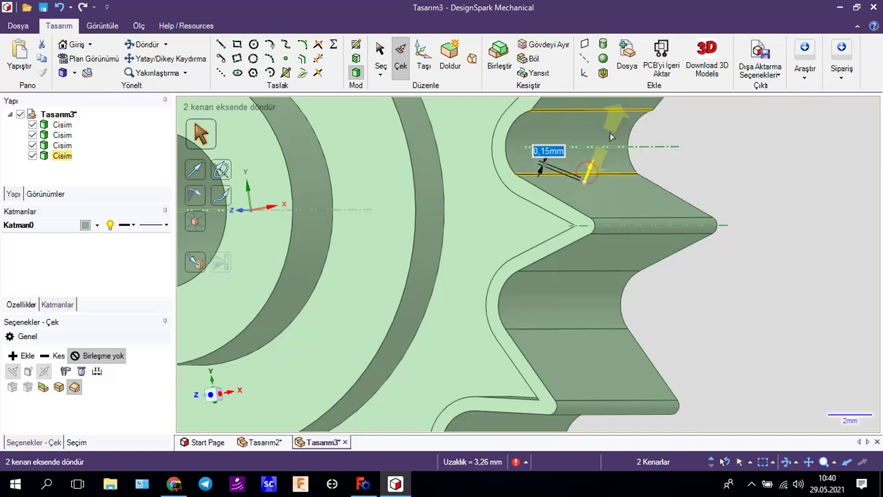
left_click_drag(597, 169, 651, 194)
key("h")
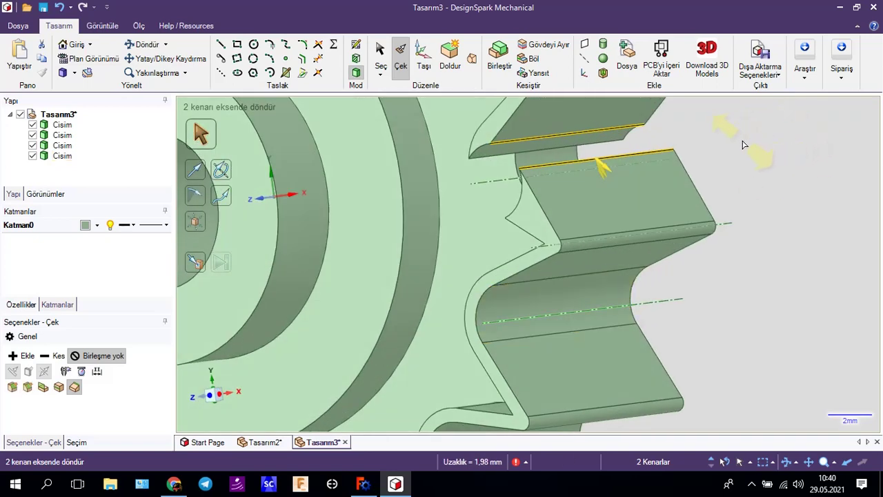
key("ctrl+z")
left_click(535, 158)
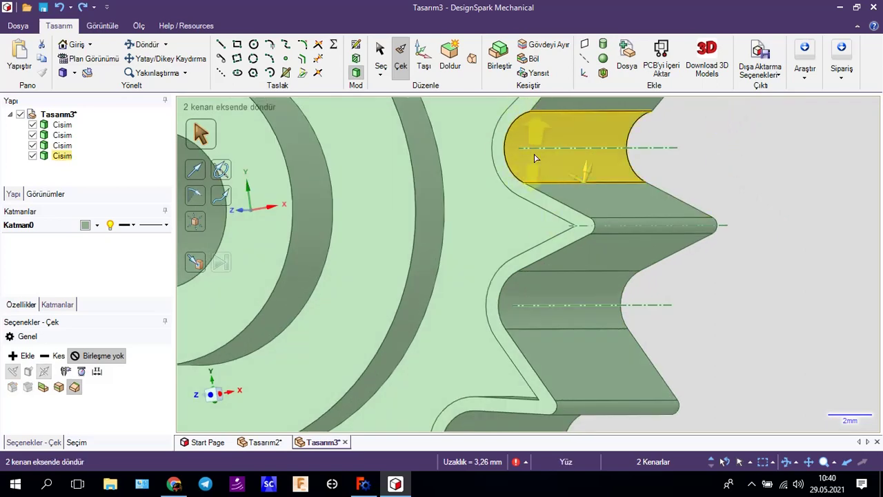
double_click(545, 174)
scroll(547, 162, "down", 5)
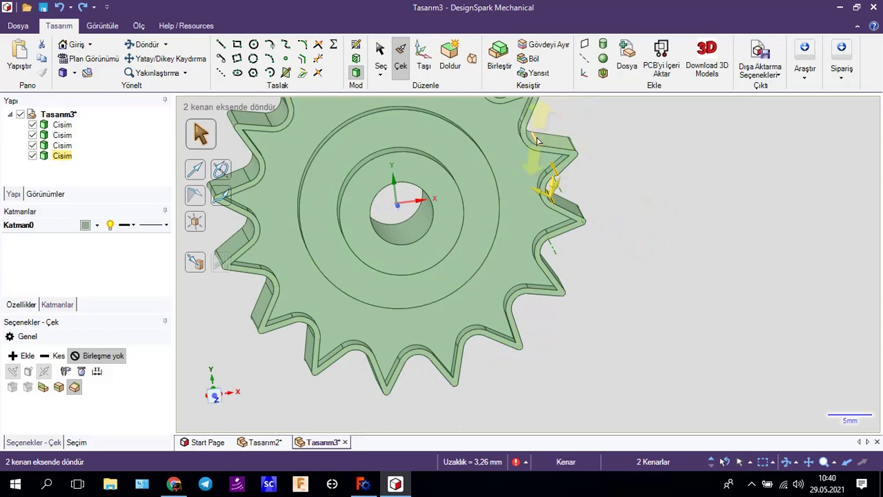
- Set the hub's centre line as the rotation axis and pick the hub ring face
mouse_move(657, 247)
middle_mouse_down()
mouse_move(516, 204)
mouse_move(617, 213)
mouse_move(623, 336)
mouse_move(327, 267)
middle_mouse_up()
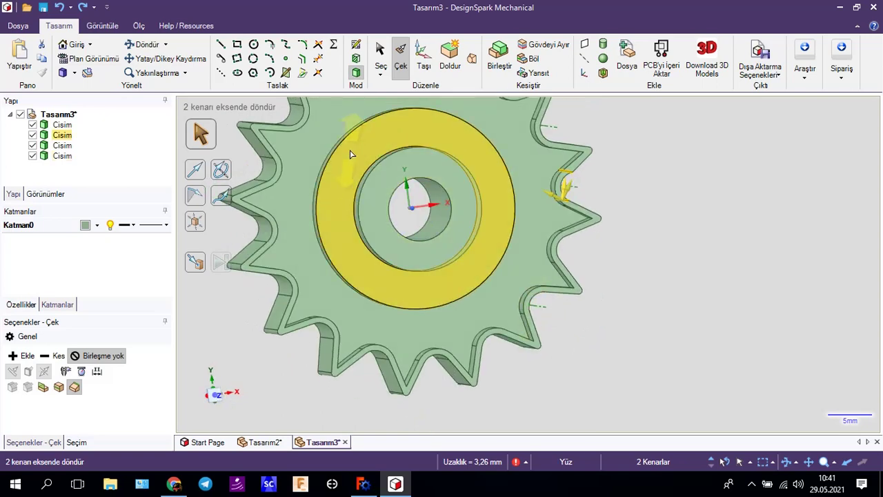
middle_click_drag(547, 300, 654, 329)
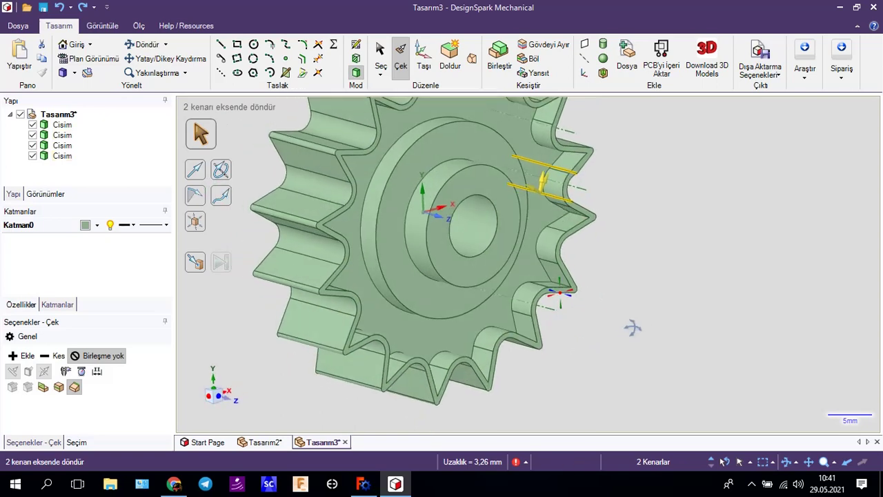
left_click(455, 297, "alt")
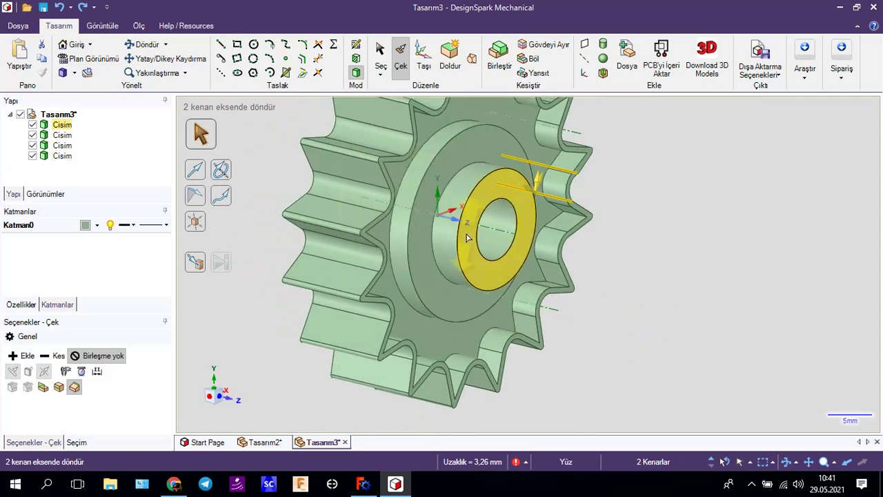
middle_click_drag(679, 308, 434, 300)
left_click(370, 241)
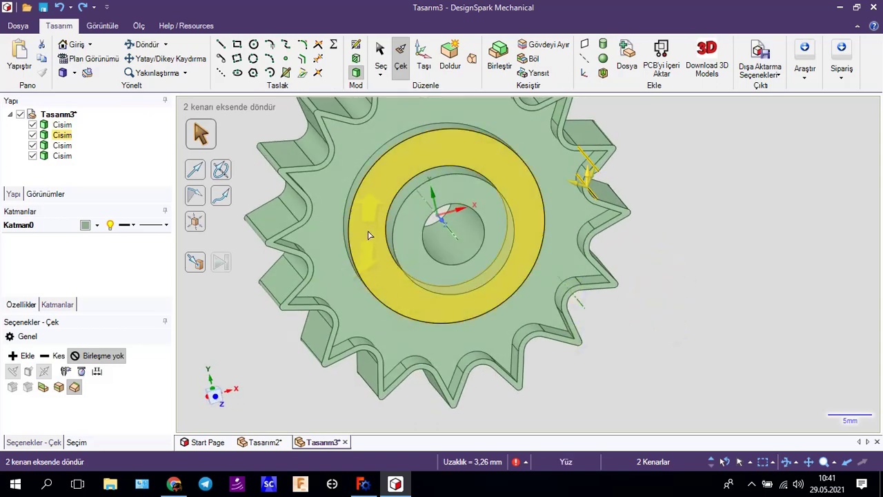
- Pull a tooth flank face outward, then bring up the screen recorder's controls
mouse_move(651, 355)
middle_mouse_down()
mouse_move(537, 301)
mouse_move(681, 321)
mouse_move(522, 318)
middle_mouse_up()
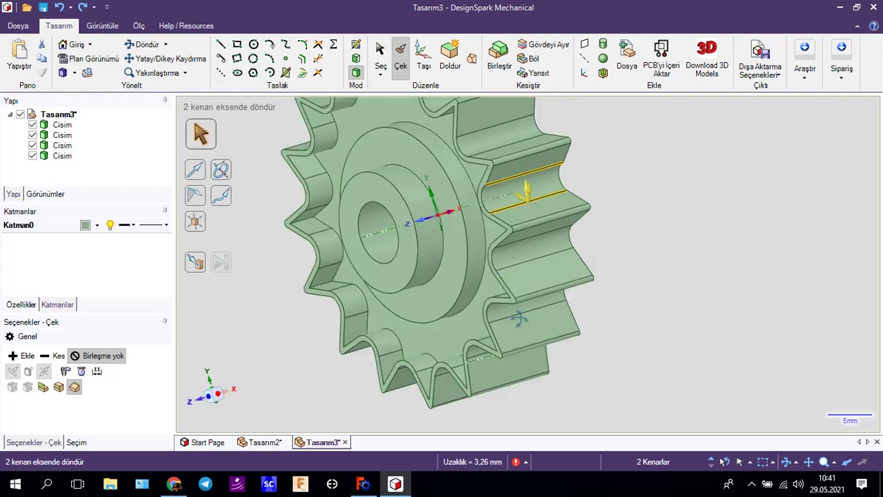
left_click(519, 322)
left_click_drag(519, 322, 542, 429)
left_click(753, 485)
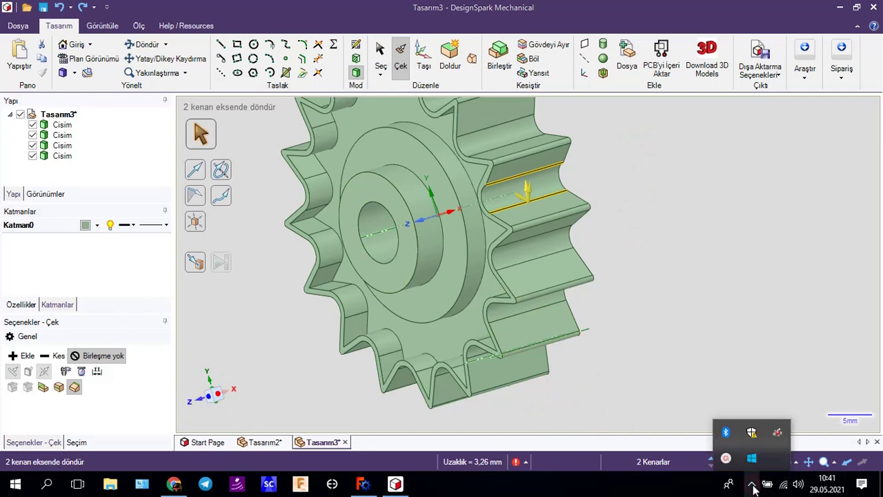
left_click(726, 458)
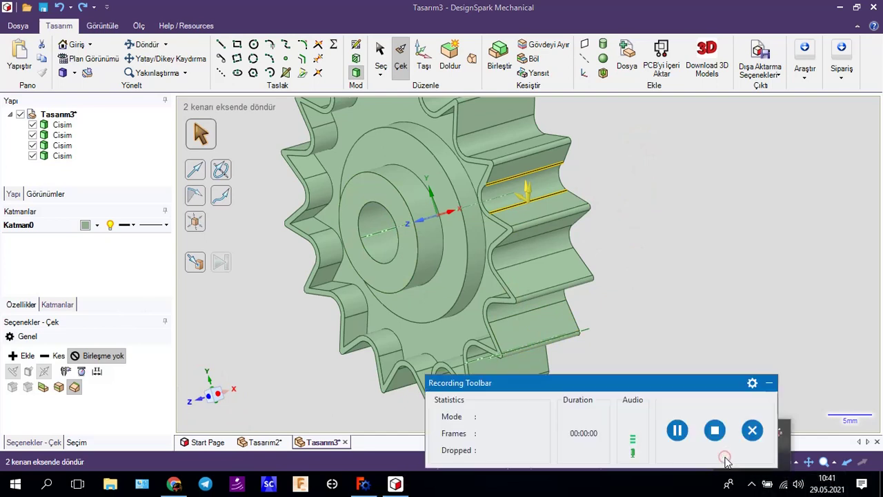